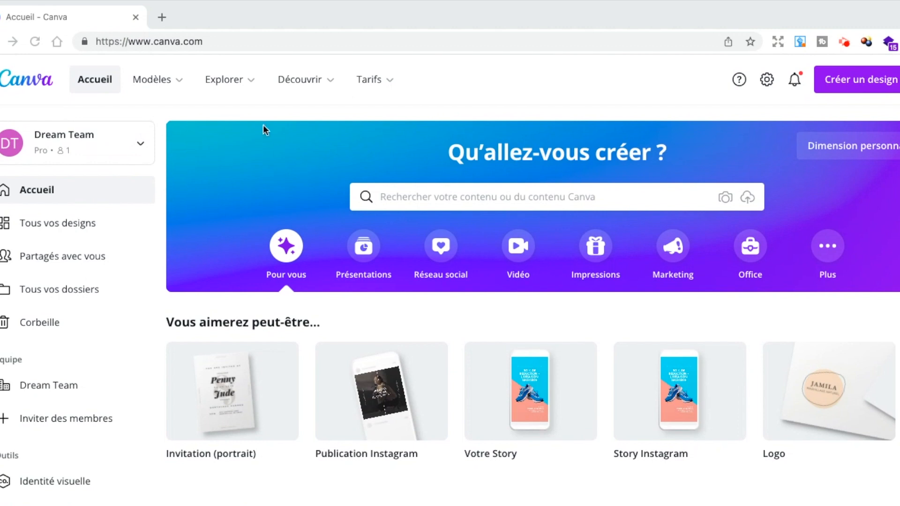
Create a new logo design and apply the black KNOCKOUT CENTER template from the sports logo category
left_click(865, 79)
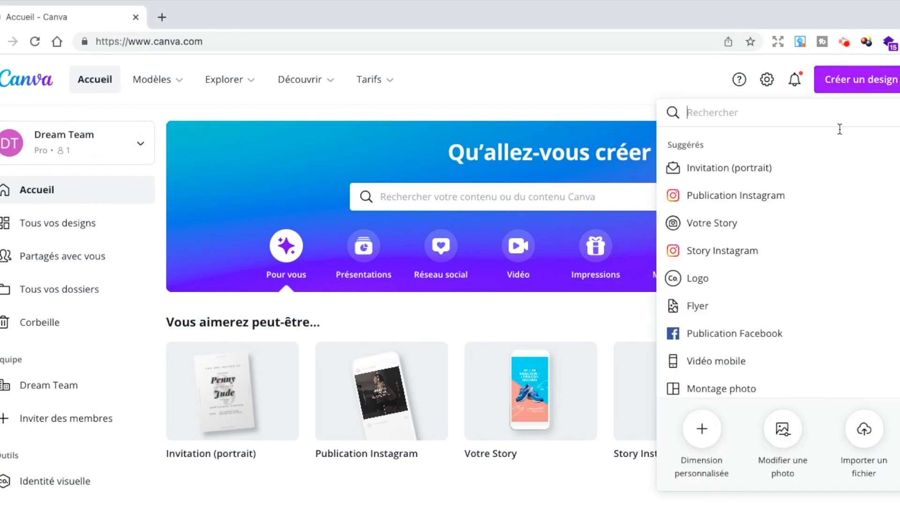
left_click(681, 280)
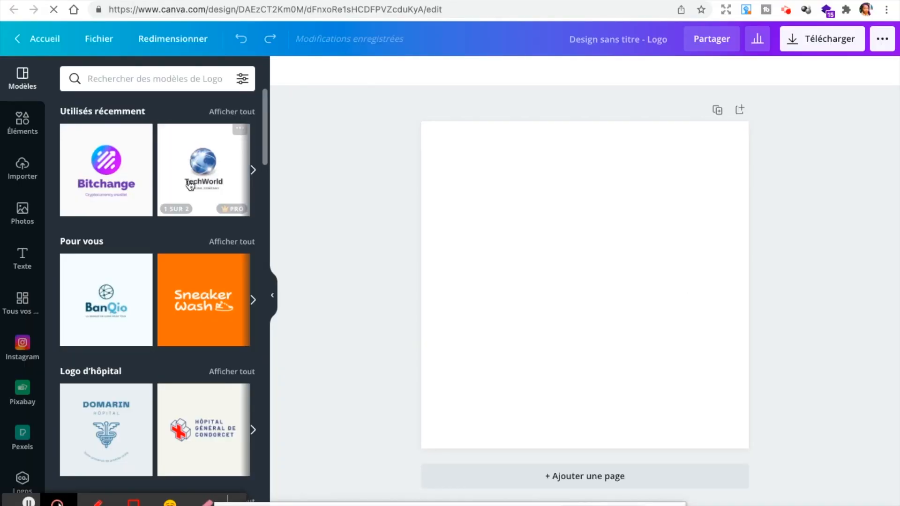
scroll(189, 185, "down", 7)
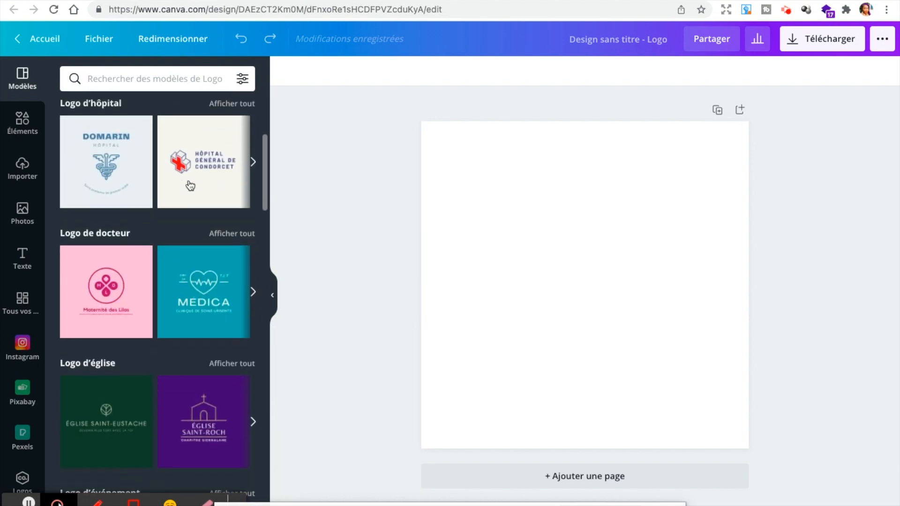
scroll(189, 183, "down", 15)
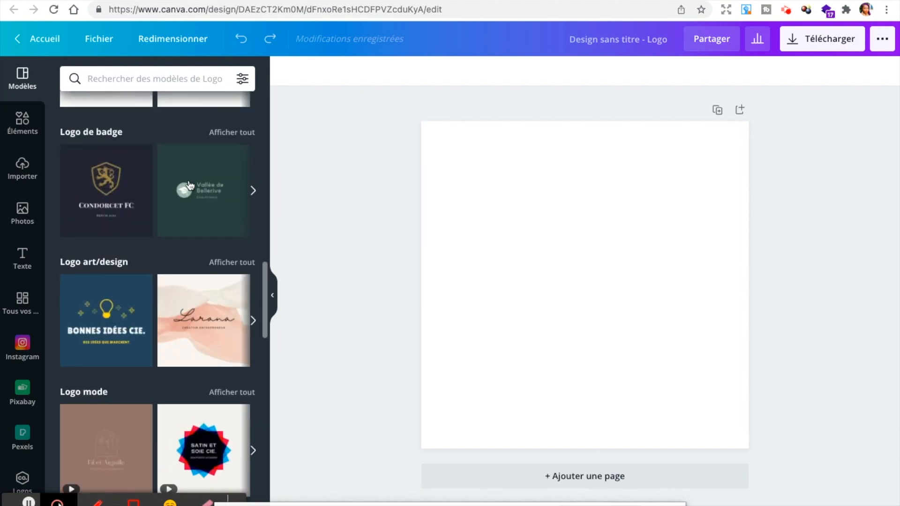
scroll(190, 185, "down", 15)
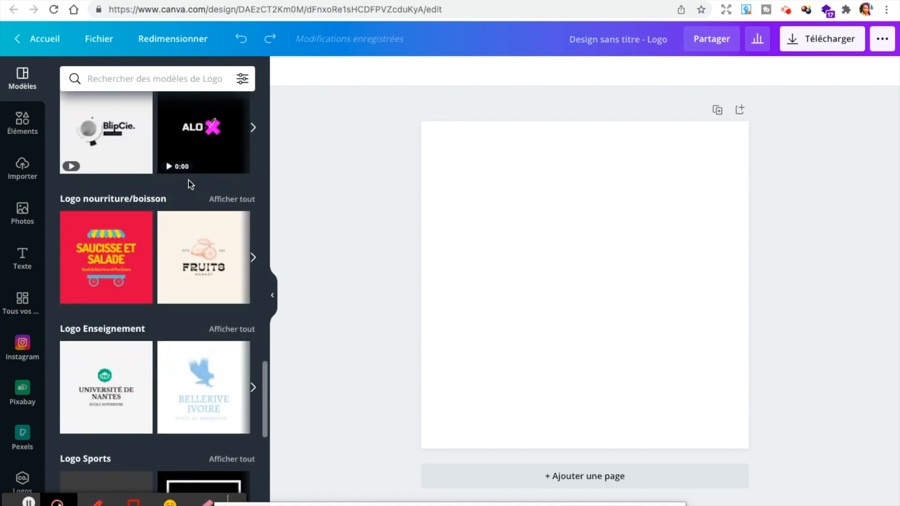
scroll(189, 183, "up", 13)
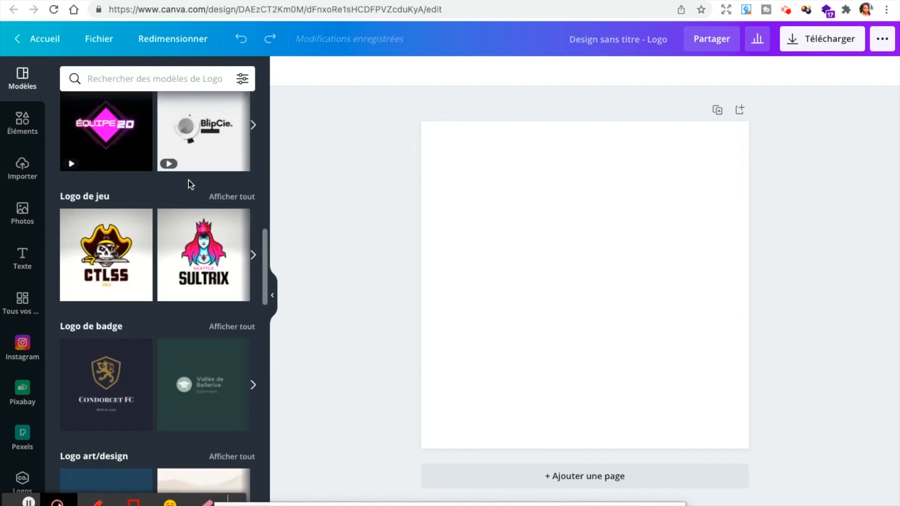
scroll(189, 180, "down", 6)
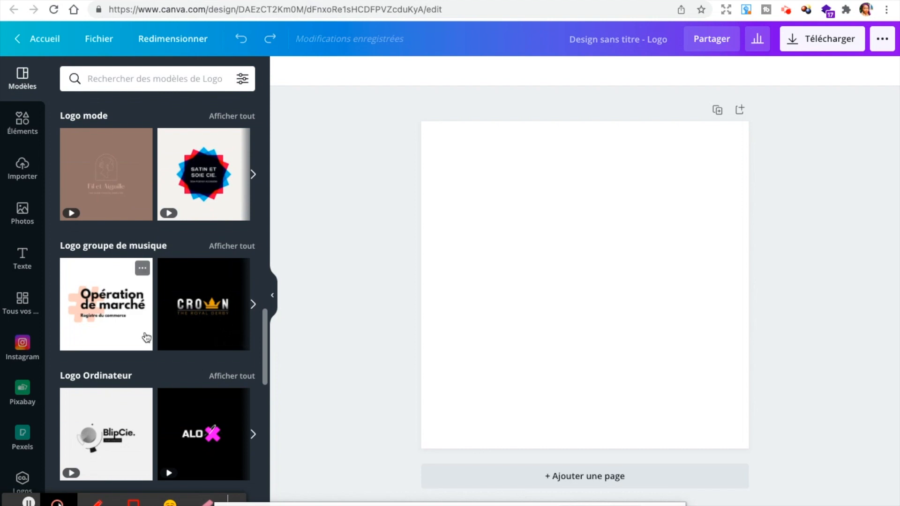
scroll(146, 337, "down", 9)
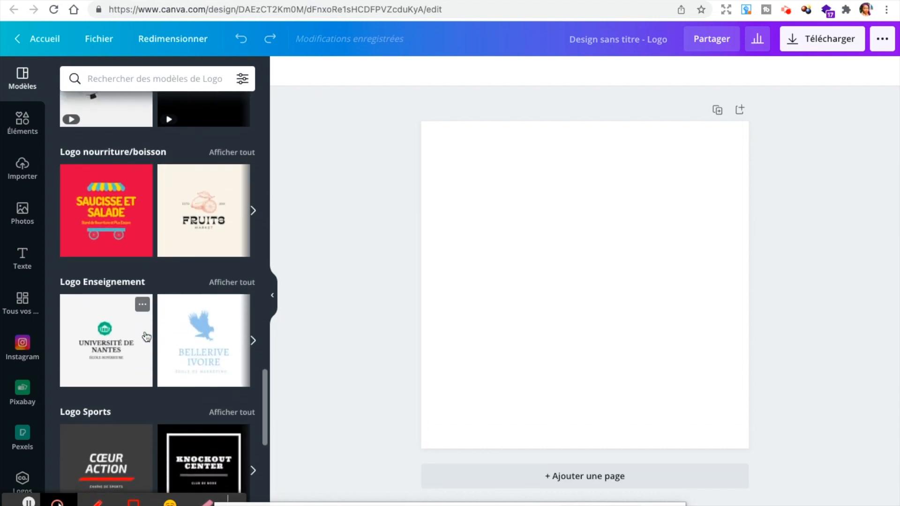
scroll(146, 336, "down", 3)
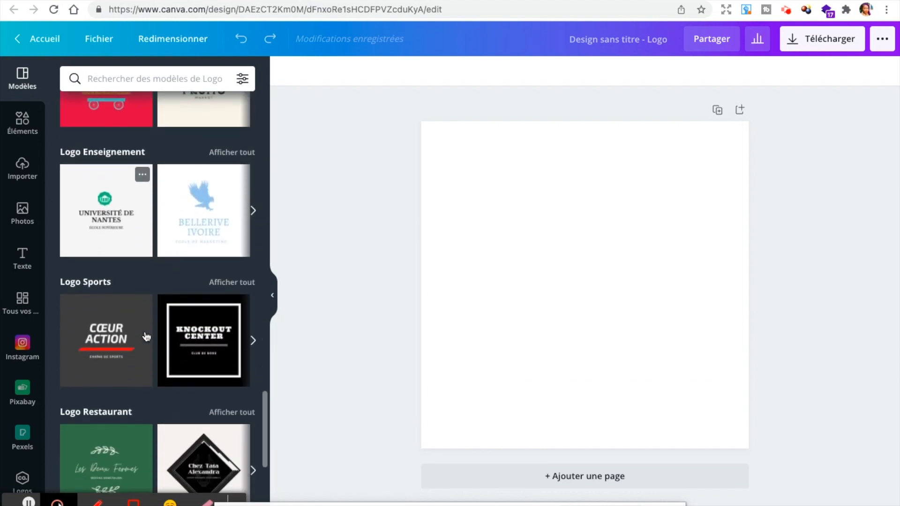
left_click(230, 345)
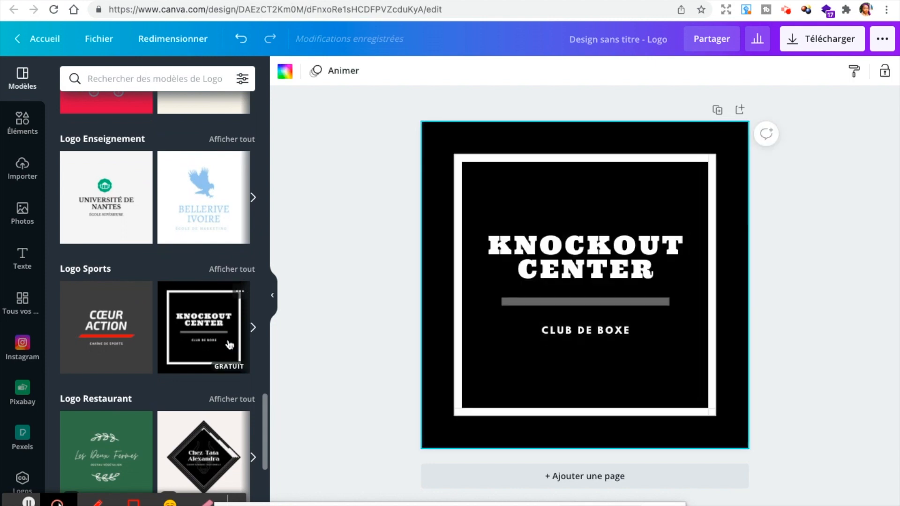
Replace the template's title with "MA CHAINE" and its subtitle with "DECHIRE"
double_click(584, 251)
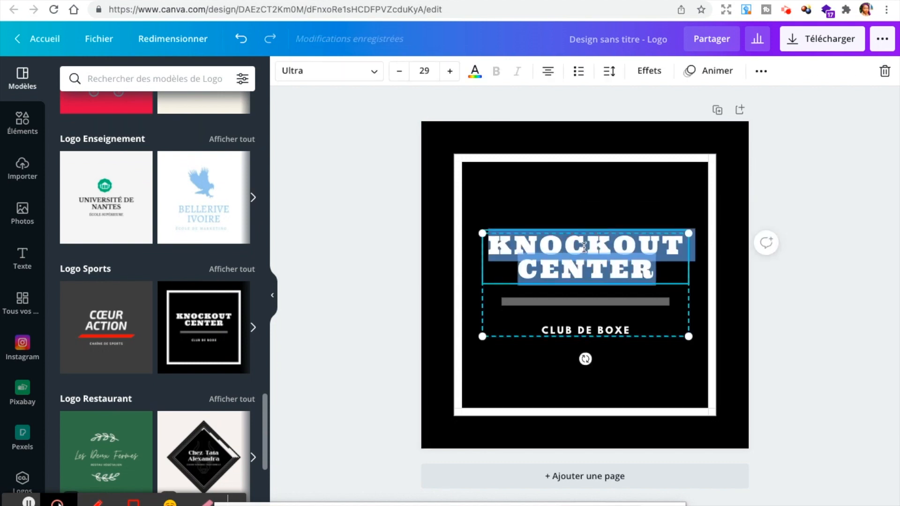
type("MA CHAINE")
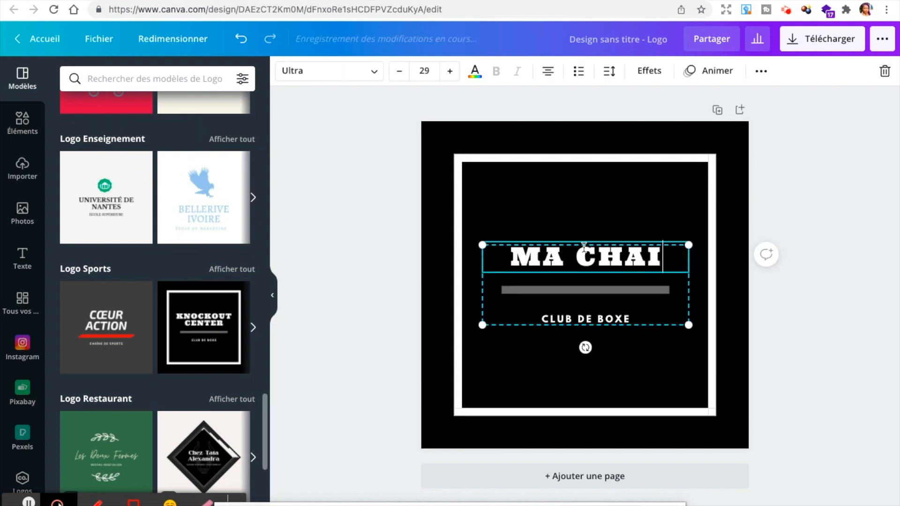
double_click(571, 320)
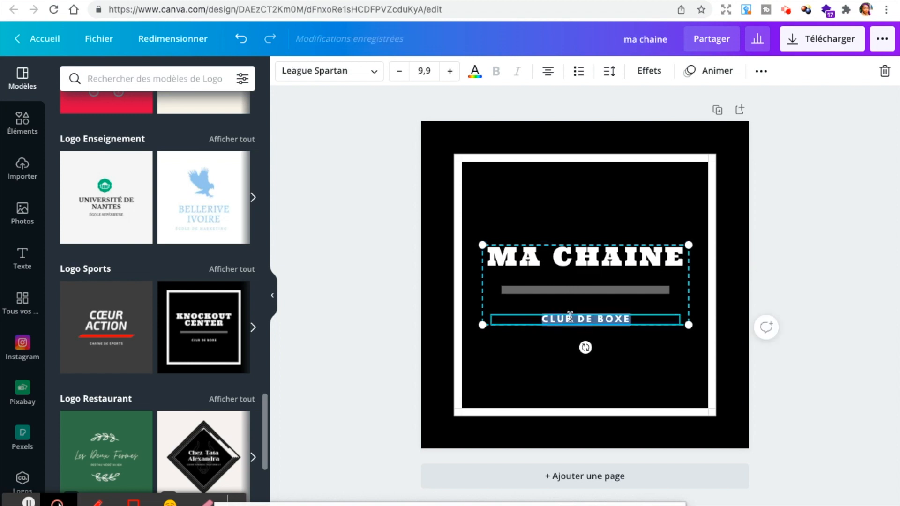
type("DÉCHIRE")
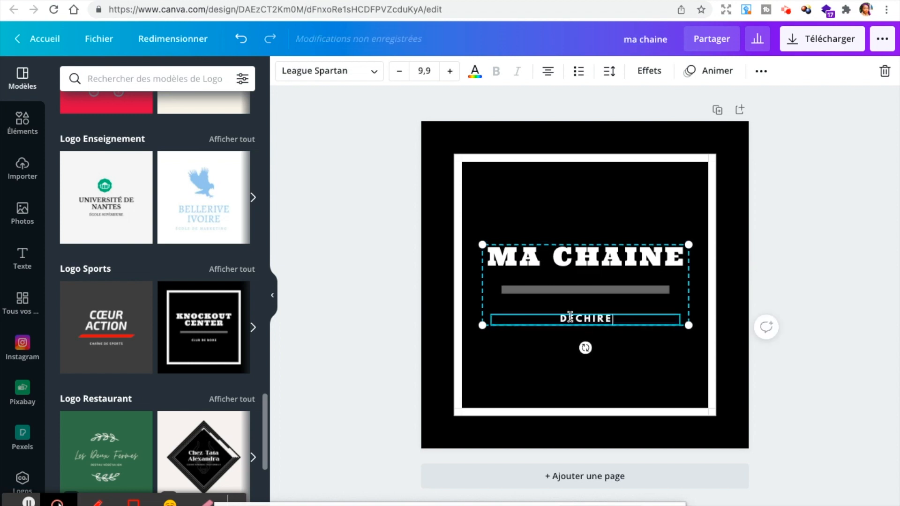
Recolor the divider line with the red brand color and the square frame with the default blue-violet
left_click(612, 292)
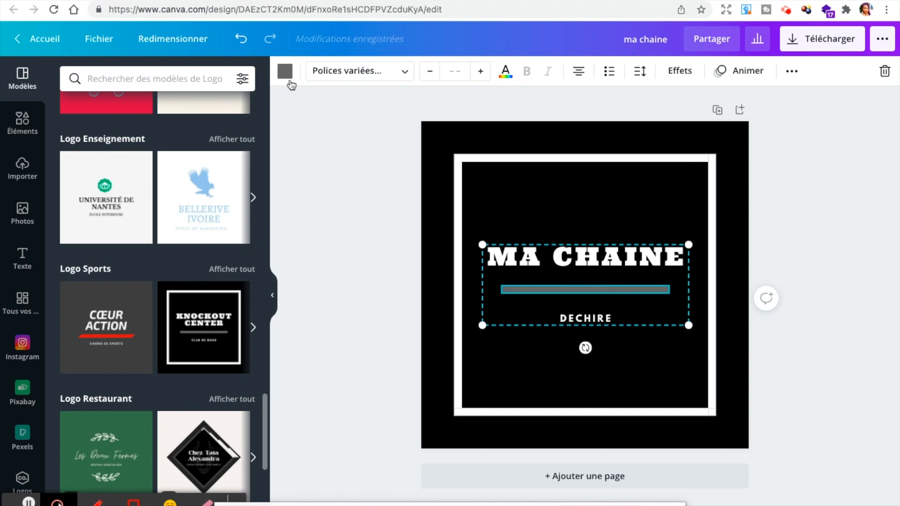
left_click(285, 72)
left_click(106, 232)
left_click(529, 164)
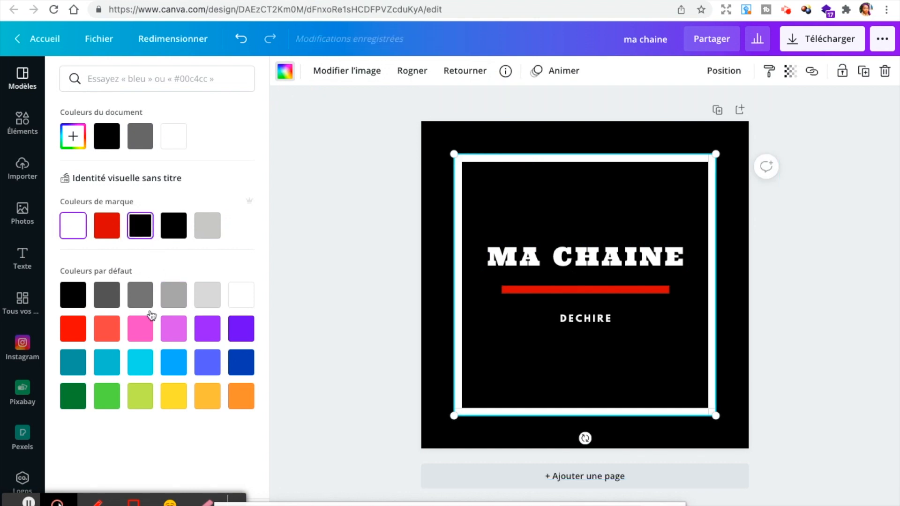
left_click(174, 332)
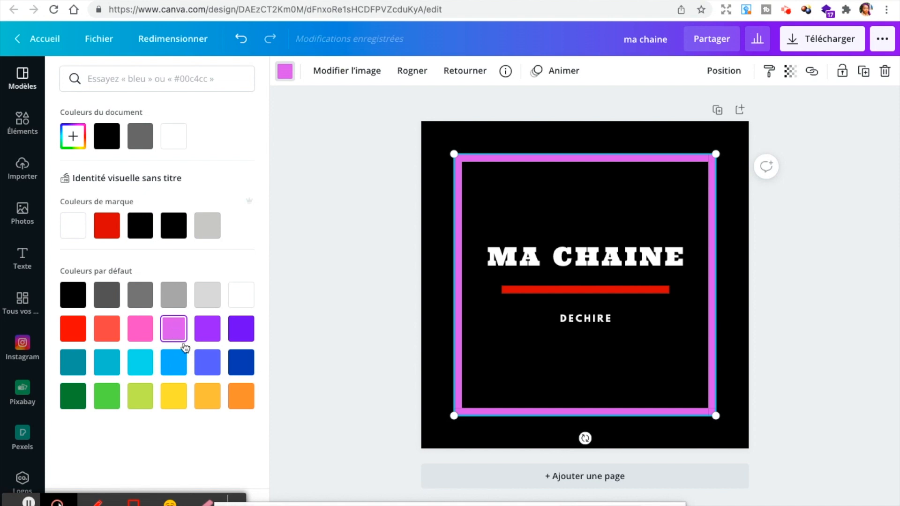
left_click(206, 365)
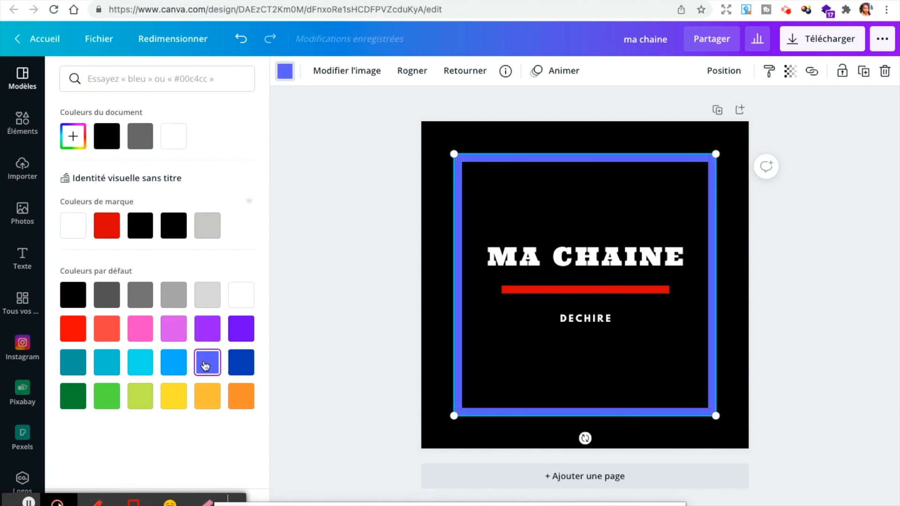
Try a white fill on the logo's background square and set it back to black
left_click(499, 132)
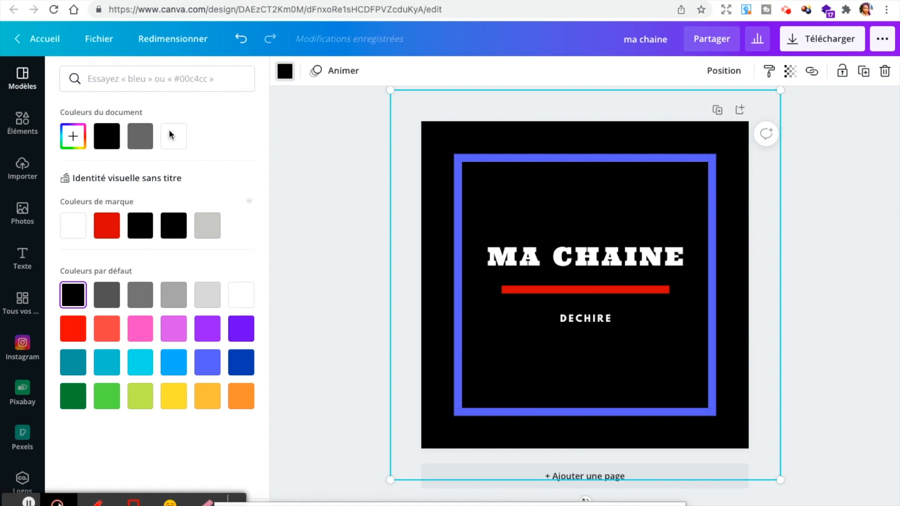
left_click(31, 137)
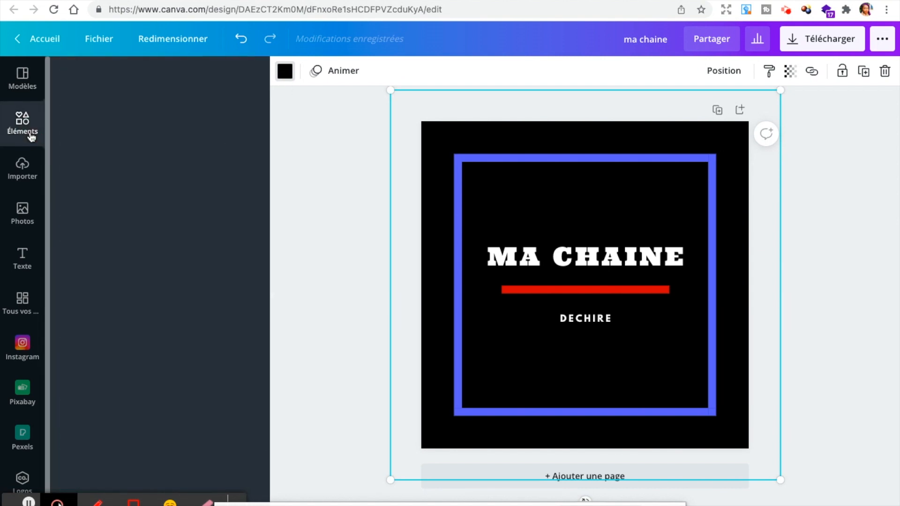
left_click(285, 71)
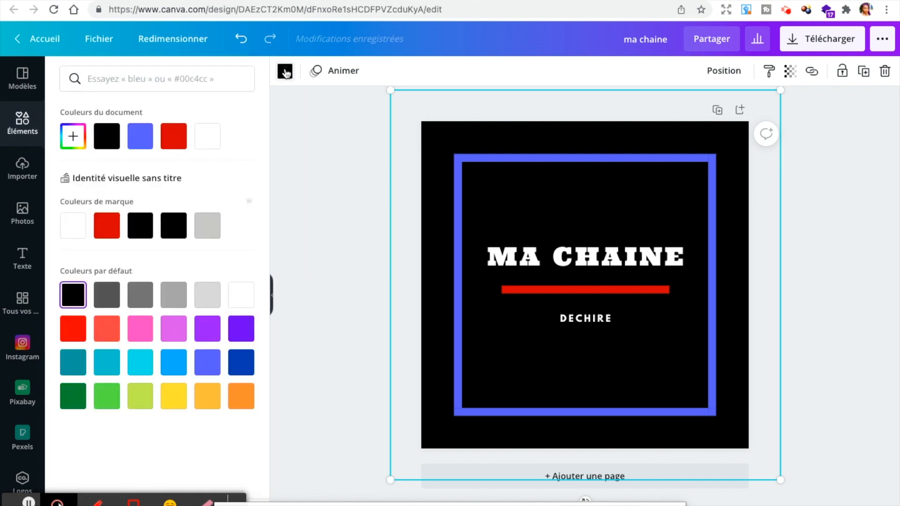
left_click(207, 141)
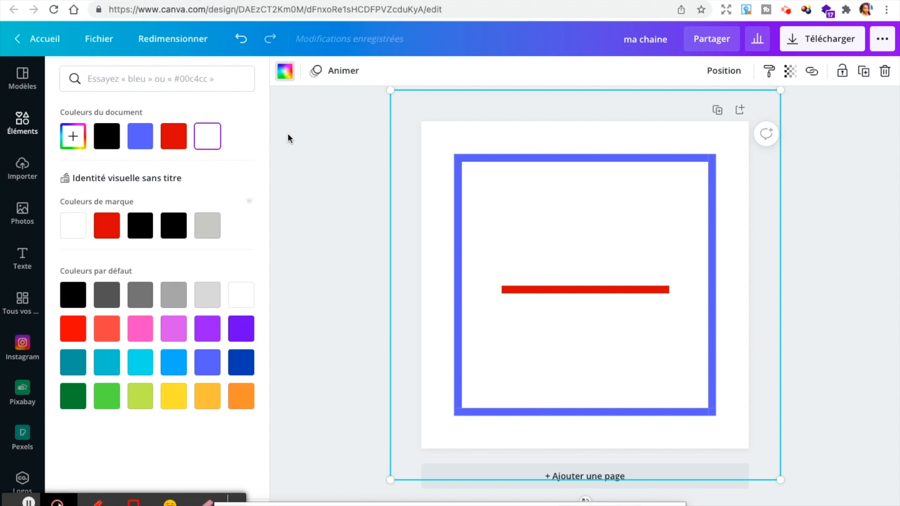
left_click(106, 137)
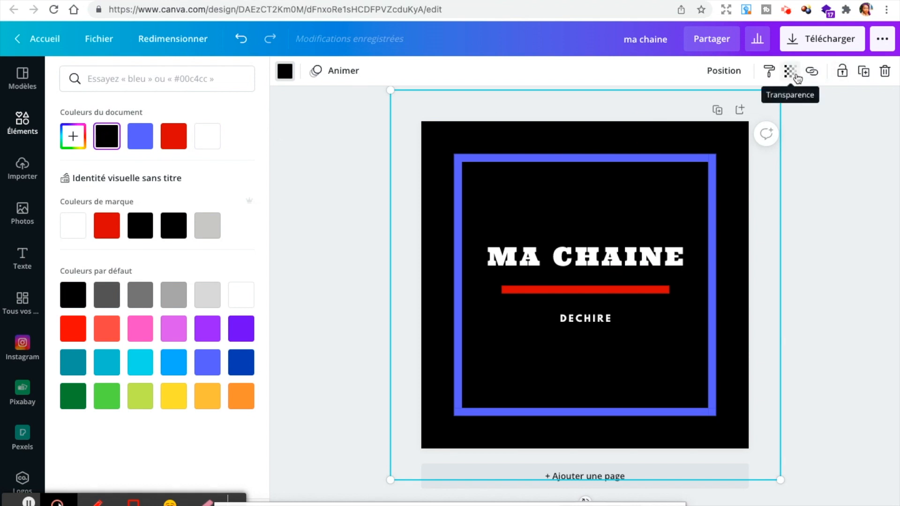
left_click(877, 47)
left_click(317, 195)
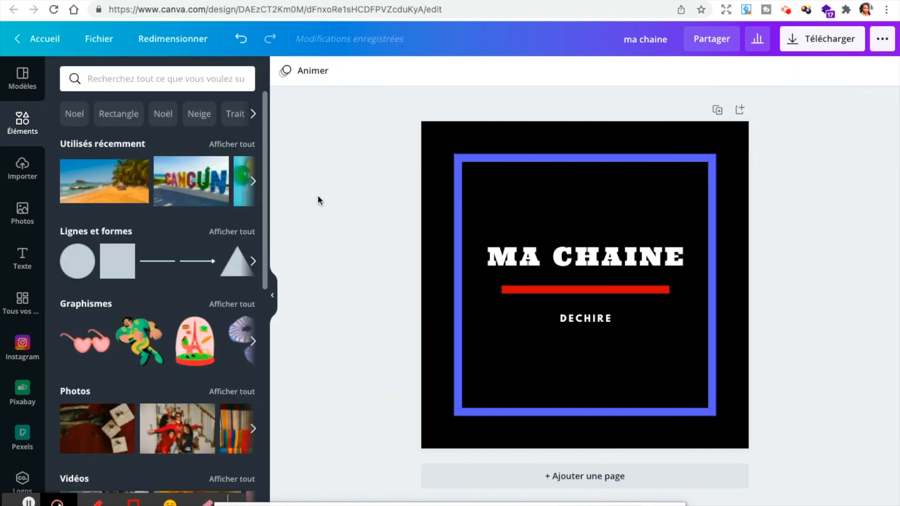
Set the logo text to black and the background square to white
left_click(522, 266)
left_click(475, 71)
left_click(107, 136)
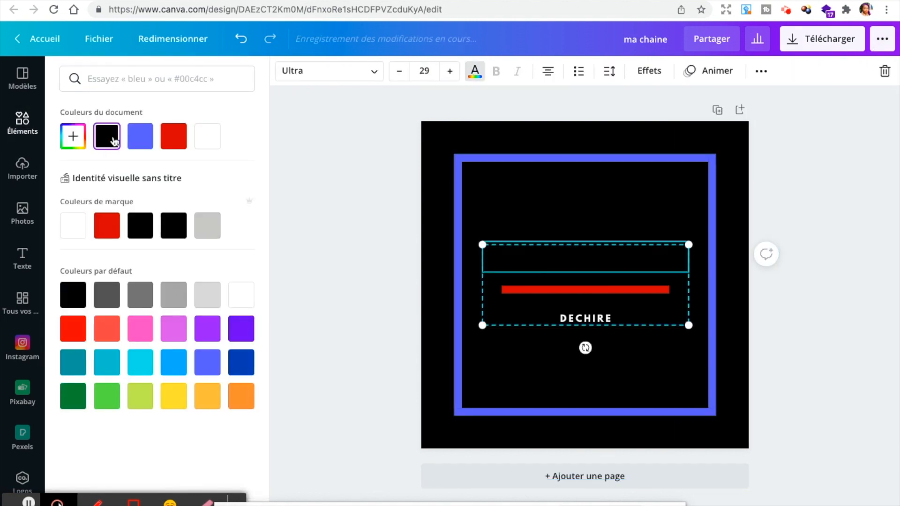
left_click(454, 131)
left_click(285, 71)
left_click(207, 136)
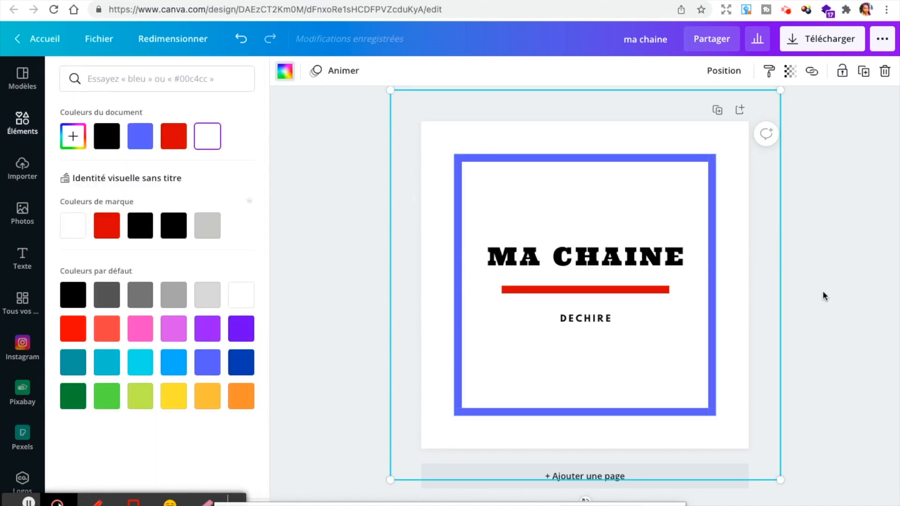
left_click(822, 296)
Set the DECHIRE subtitle to the TAN Aegean font at size 21,9
left_click(594, 317)
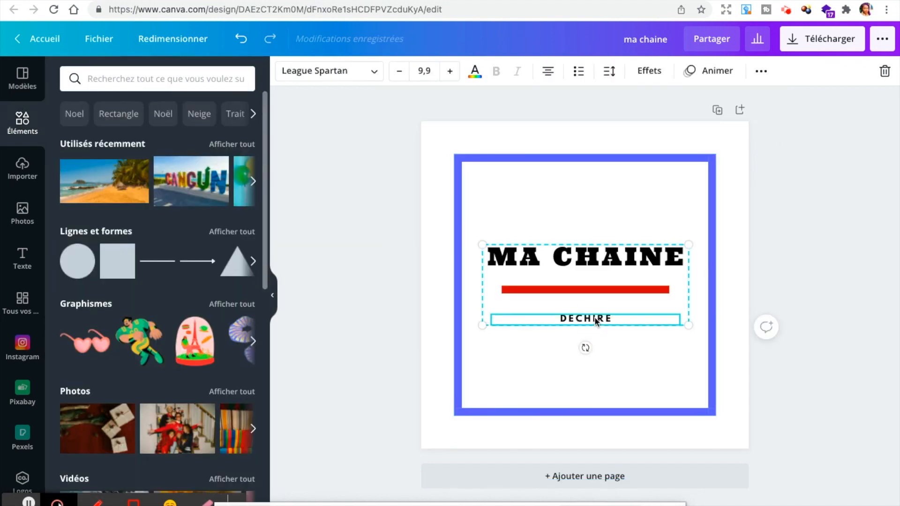
left_click(364, 72)
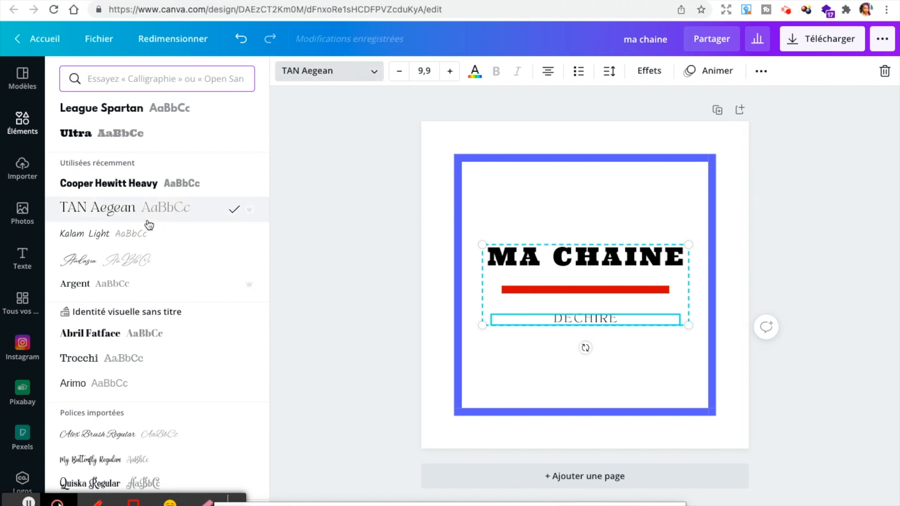
left_click(445, 80)
left_click(445, 81)
left_click(445, 81)
left_click(445, 80)
left_click(445, 81)
left_click(445, 81)
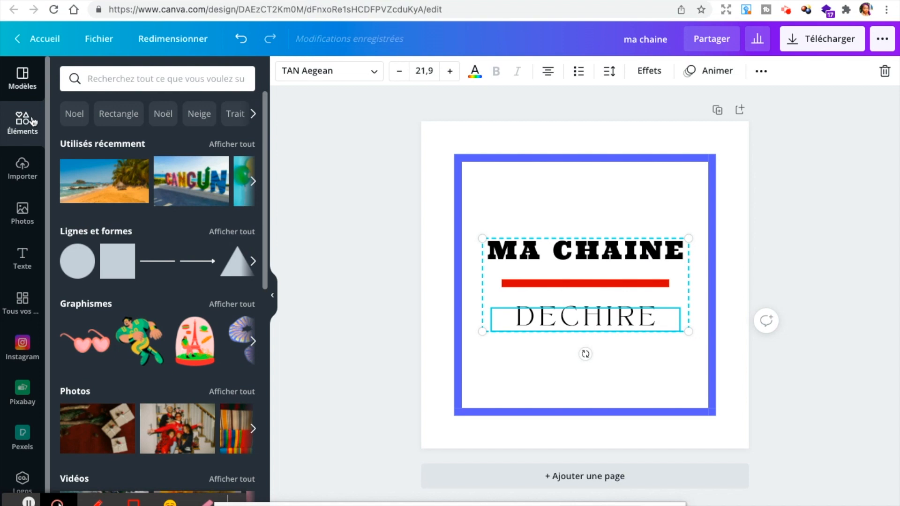
left_click(14, 218)
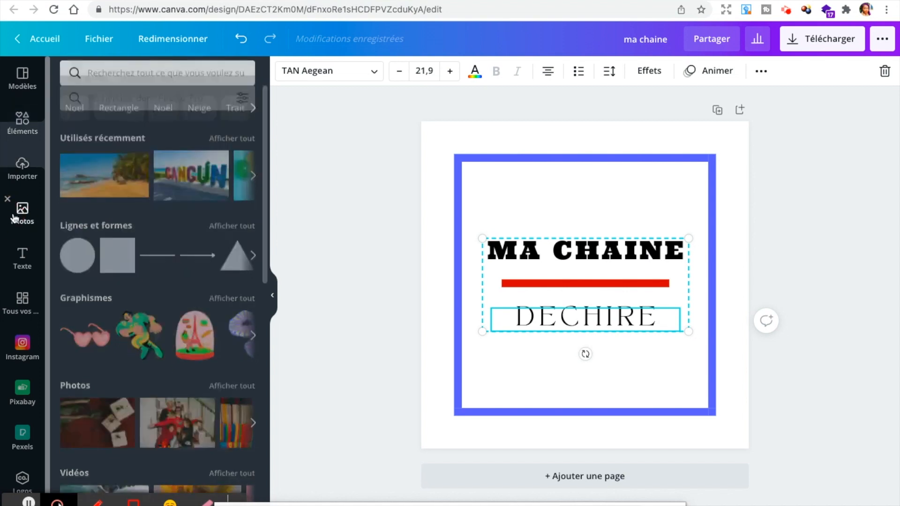
left_click(176, 82)
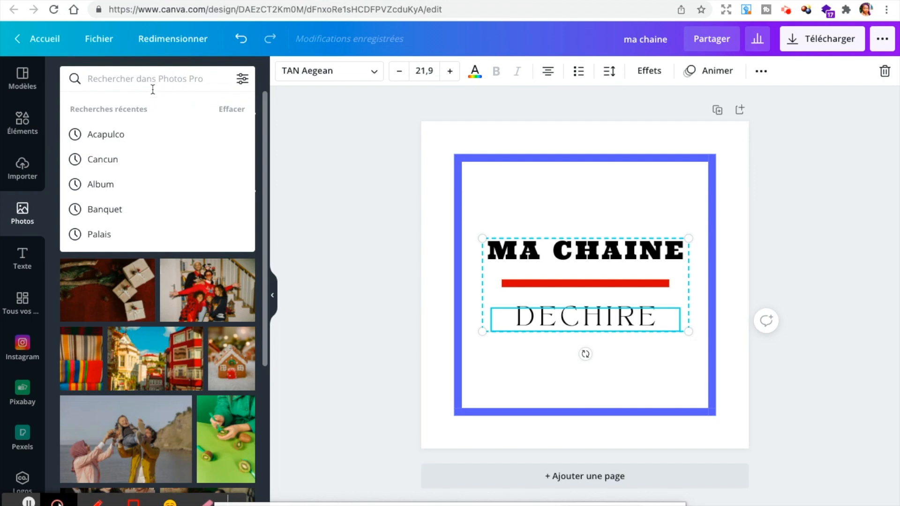
left_click(33, 121)
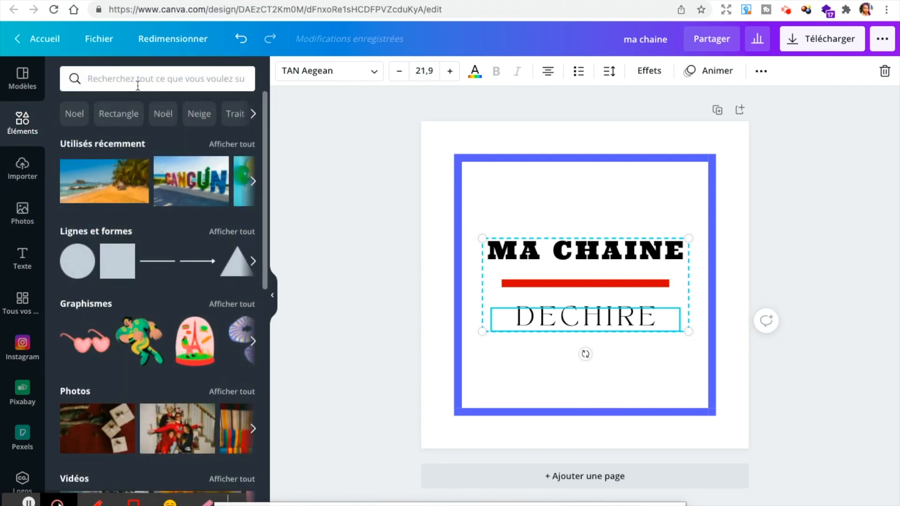
Search the design elements for "eclats" and place the grey mosaic shards graphic in the logo's lower-left corner
left_click(136, 88)
type("el")
key("BackSpace")
type("clats")
key("Return")
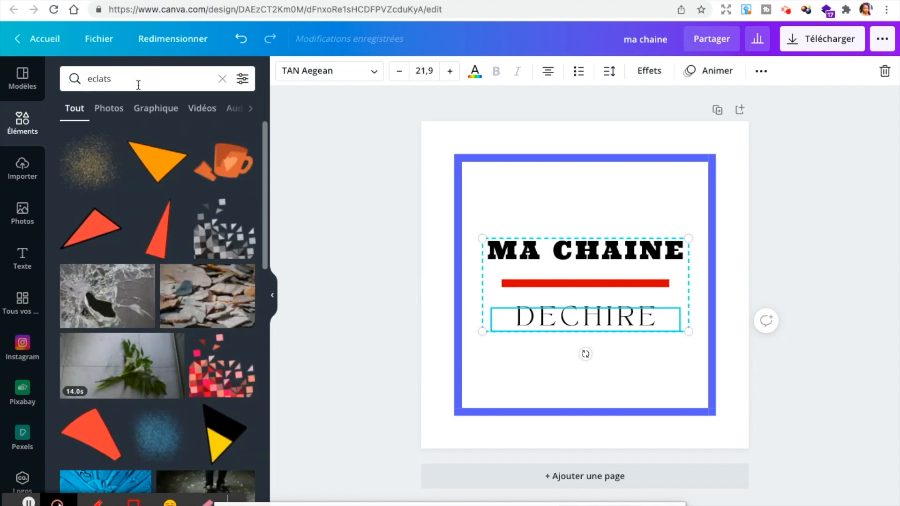
left_click_drag(224, 232, 449, 350)
left_click(747, 385)
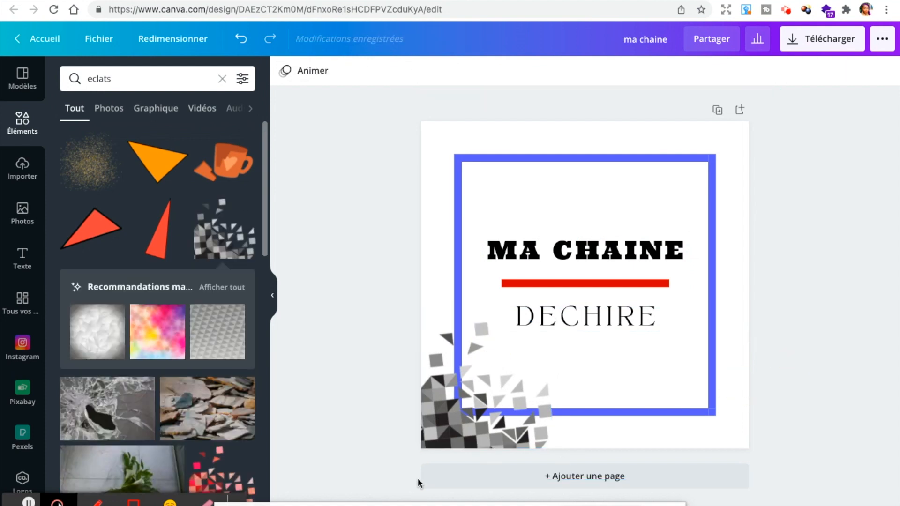
left_click(427, 438)
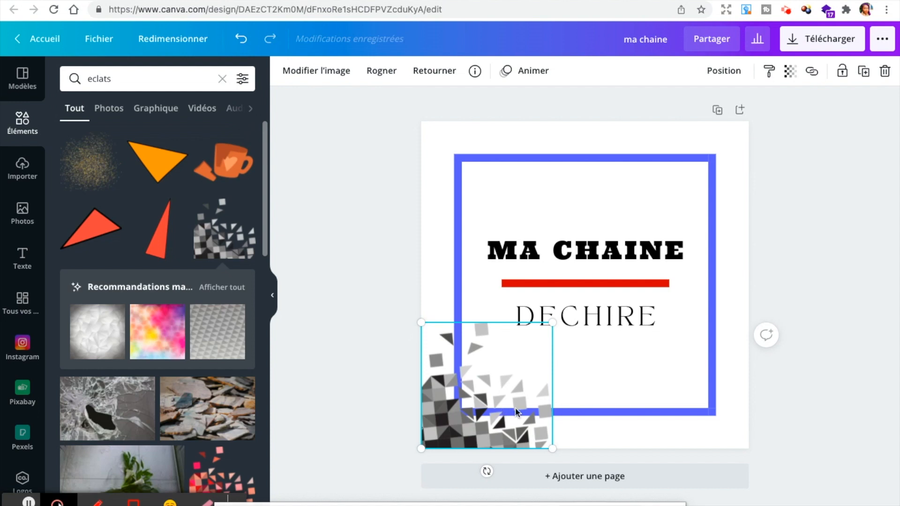
Replace the grey mosaic shards with the red and pink mosaic shards graphic in the logo's lower-left corner
left_click(797, 374)
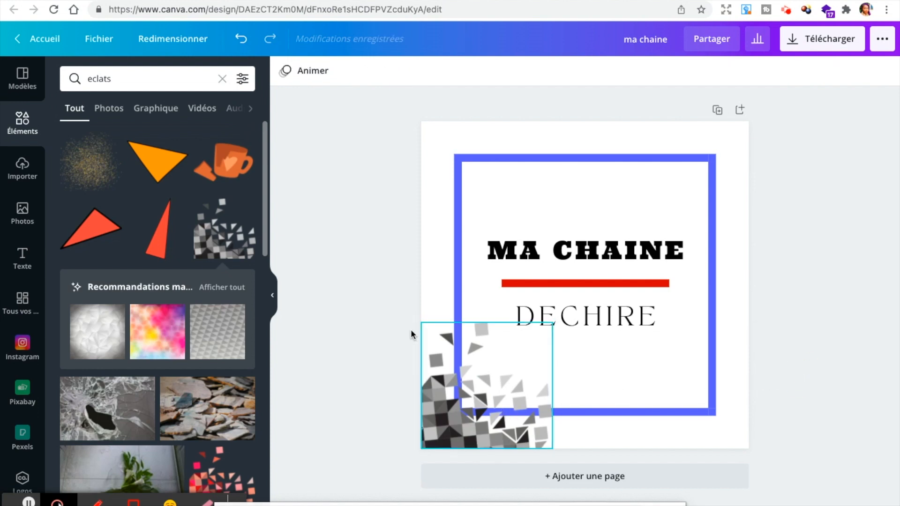
left_click(223, 476)
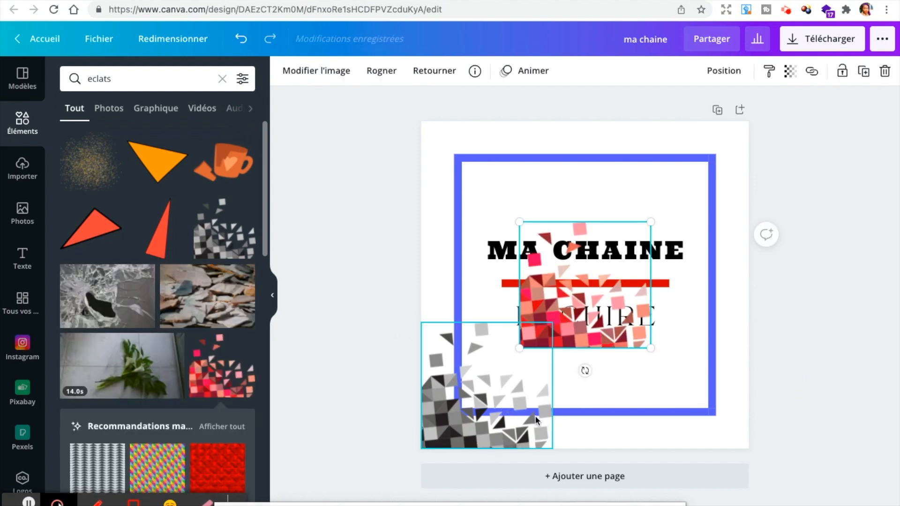
left_click(449, 429)
key("Delete")
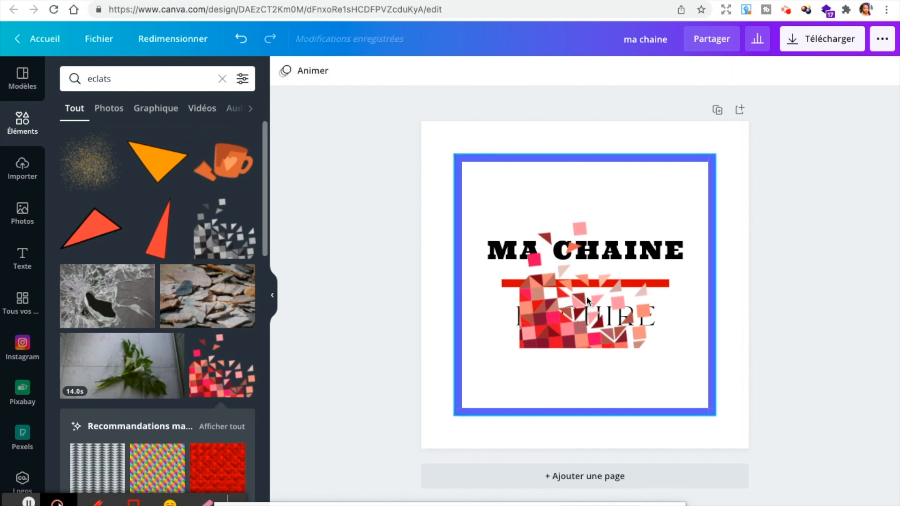
left_click_drag(578, 322, 482, 425)
left_click(771, 304)
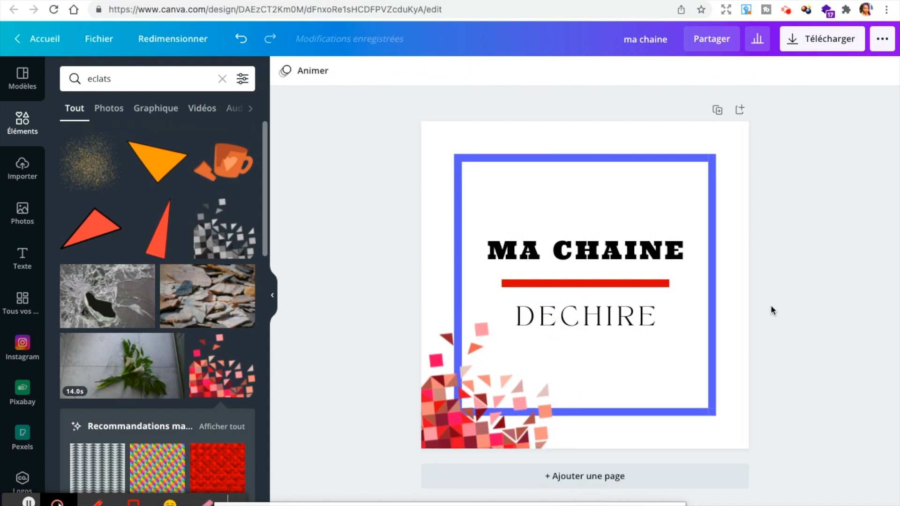
Search the elements for "etoile" and place the yellow three-sparkle graphic, scaled down, on the design
double_click(98, 78)
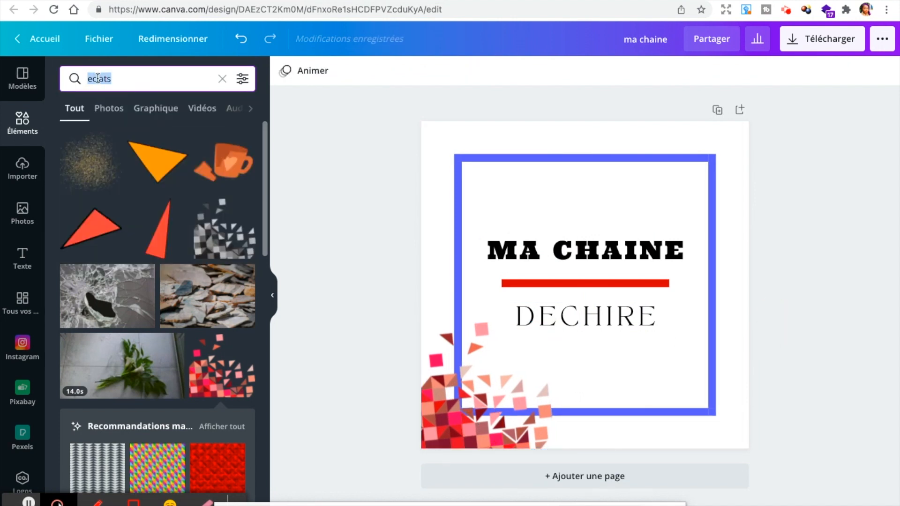
type("etoi")
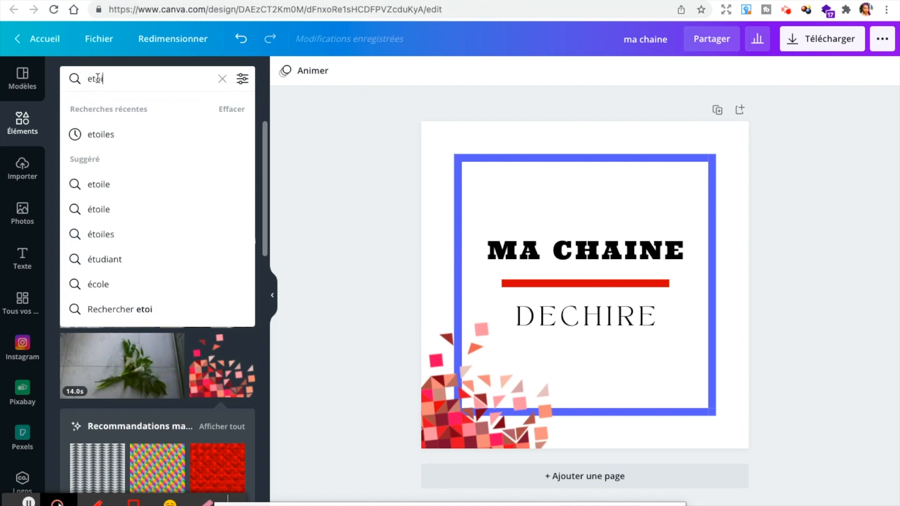
key("Return")
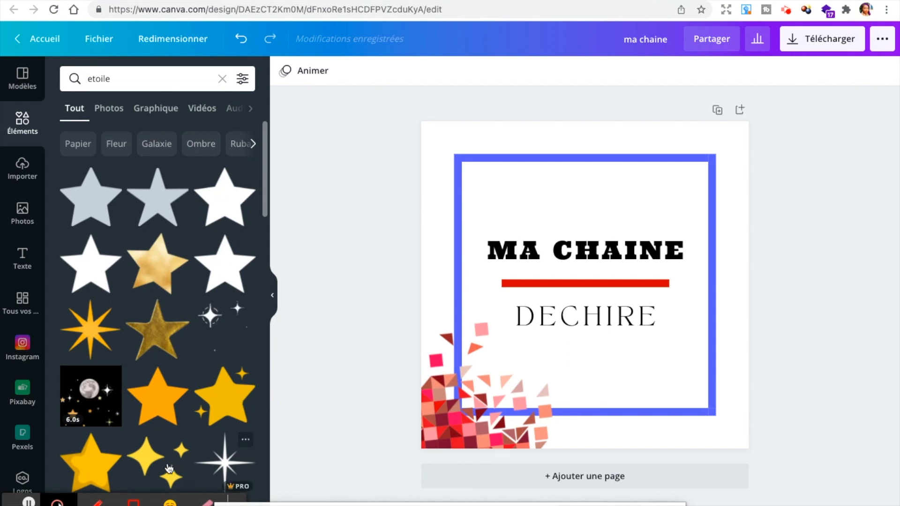
left_click(169, 468)
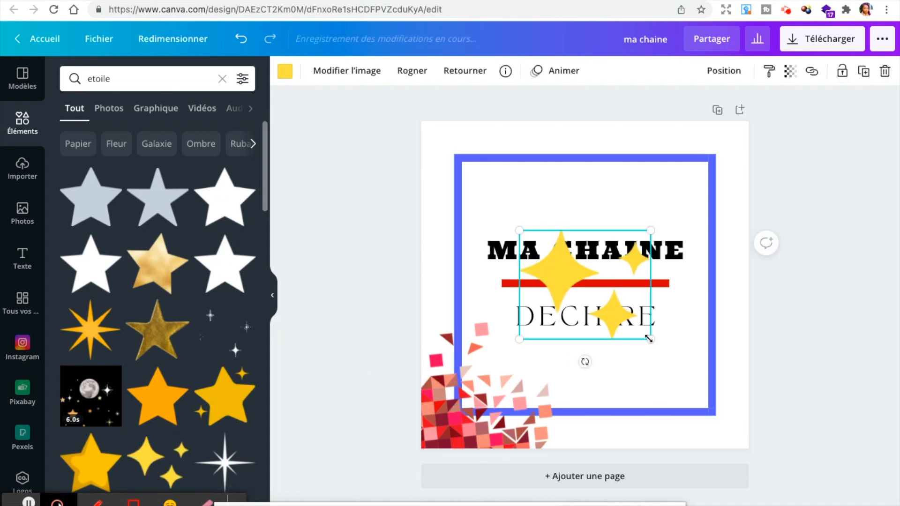
left_click_drag(649, 339, 731, 243)
left_click(802, 371)
Delete the blue square frame around the logo and slightly enlarge the title, line and subtitle
left_click(703, 200)
key("Delete")
left_click(647, 283)
left_click_drag(688, 332, 700, 328)
left_click(791, 71)
left_click(593, 104)
Lengthen the red line under the title on both sides and fine-tune the yellow sparkles' position beside MA CHAINE
left_click(666, 285)
left_click_drag(679, 288, 706, 293)
left_click_drag(614, 315, 597, 313)
left_click_drag(689, 290, 706, 292)
left_click_drag(606, 312, 599, 311)
left_click(810, 356)
left_click_drag(721, 254, 724, 256)
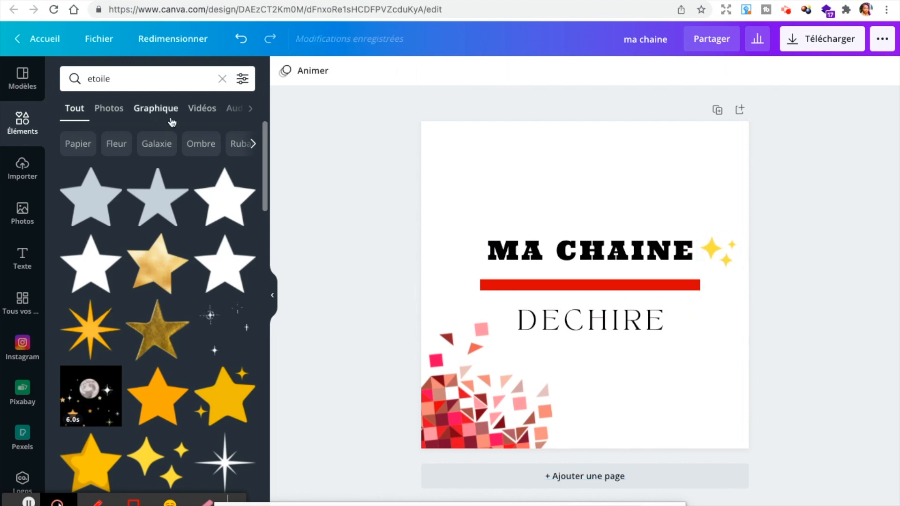
Search the elements for "youtube" and insert the red play button icon at a reduced size
double_click(150, 80)
type("youtube")
left_click(149, 164)
left_click_drag(650, 331, 558, 266)
Remove the letter A between H and I in CHAINE and move the YouTube icon into its place
left_click(630, 245)
left_click(631, 244)
key("BackSpace")
left_click(588, 197)
left_click(539, 251)
left_click(759, 71)
left_click(614, 100)
left_click(587, 142)
left_click(588, 197)
left_click_drag(539, 252, 621, 251)
Widen the title's text box and shrink the YouTube icon so it fits in the gap between H and I
left_click(627, 250)
left_click_drag(482, 251, 461, 255)
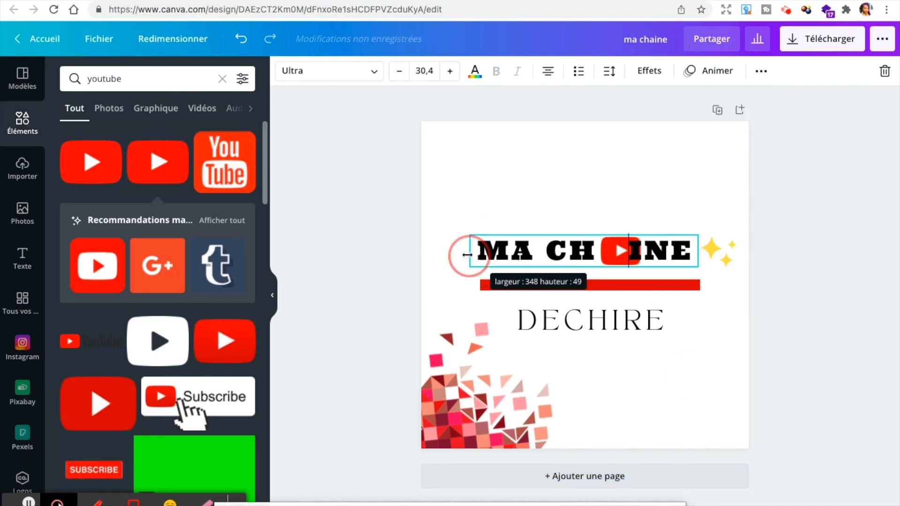
left_click(614, 250)
left_click_drag(640, 265, 630, 258)
left_click_drag(626, 285, 619, 286)
Try the logo without the yellow sparkles beside the title
left_click(679, 197)
left_click(721, 257)
left_click(708, 234)
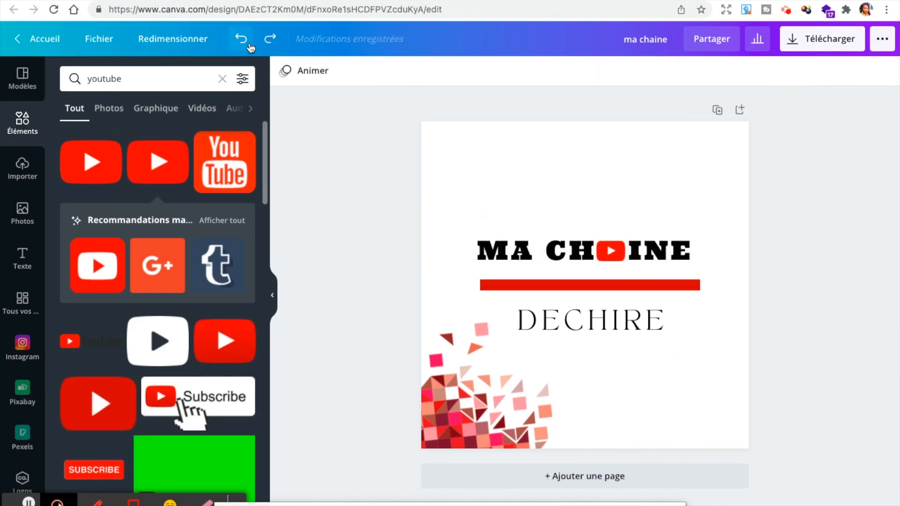
Lower the DECHIRE subtitle and move the yellow sparkles between it and the red line
left_click(613, 317)
left_click_drag(612, 318, 613, 334)
left_click(721, 251)
left_click_drag(721, 250, 619, 308)
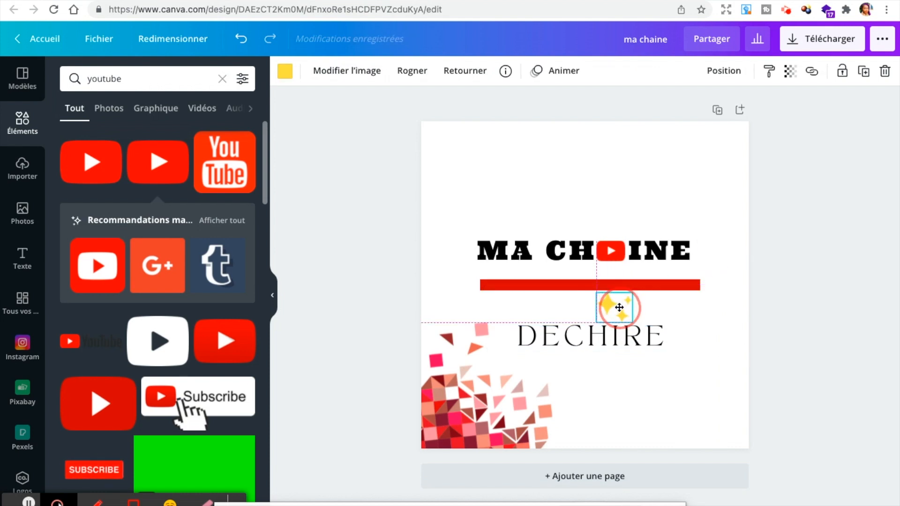
left_click(770, 364)
Recolor the sparkles red and shrink them above the DECHIRE subtitle
left_click(614, 306)
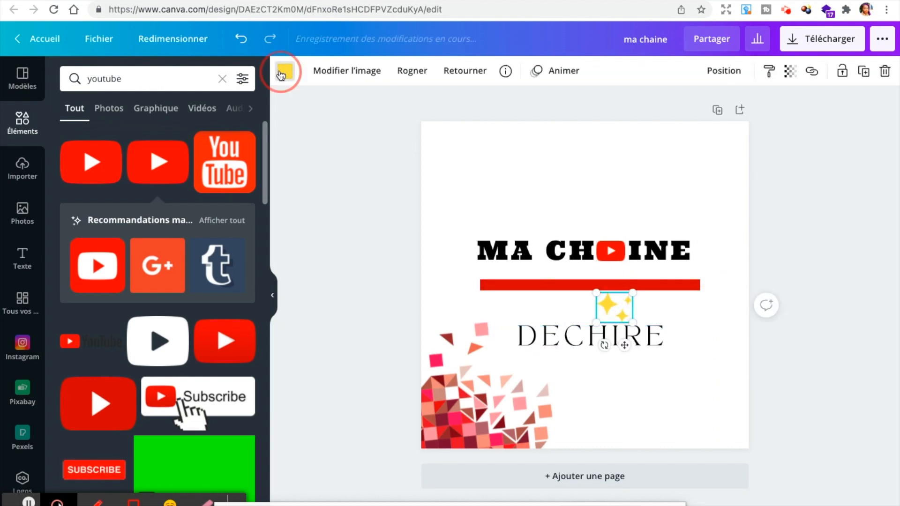
left_click(285, 71)
left_click(174, 136)
left_click_drag(633, 292, 627, 315)
left_click(825, 334)
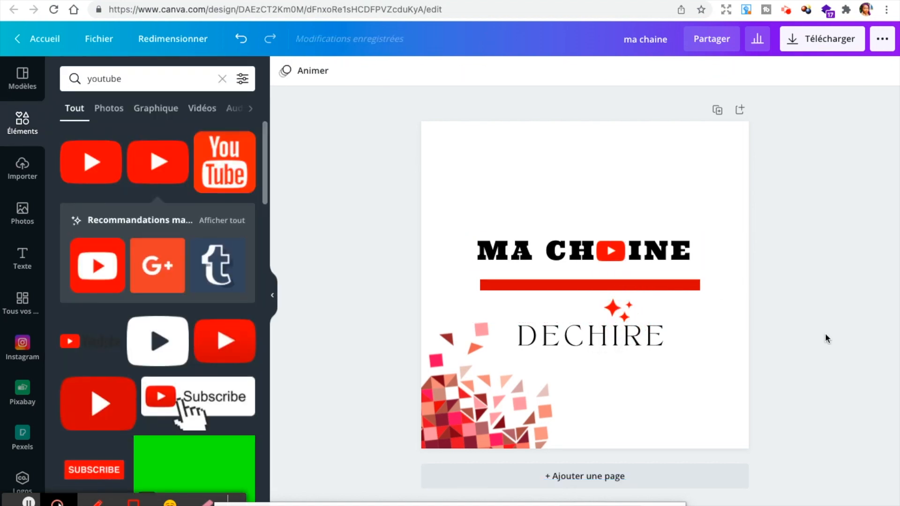
Download the logo as a PNG with a transparent background
left_click(837, 50)
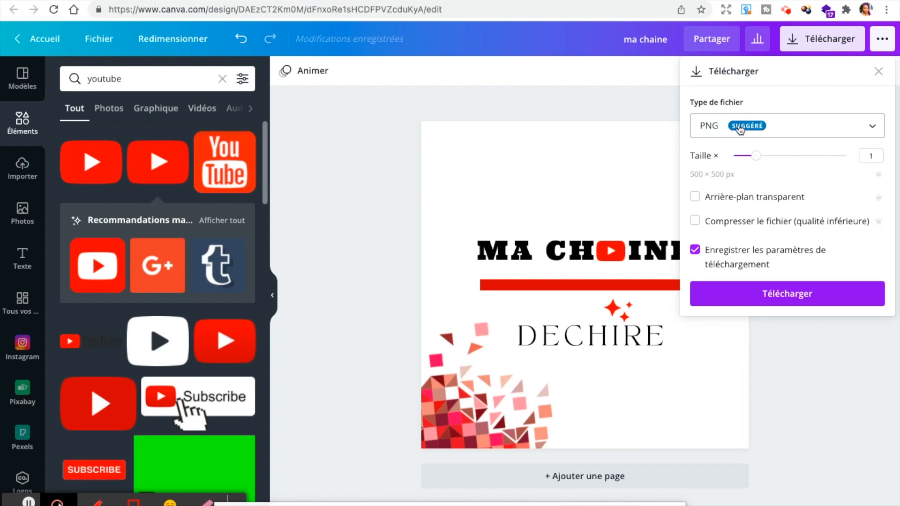
left_click(697, 198)
left_click(741, 299)
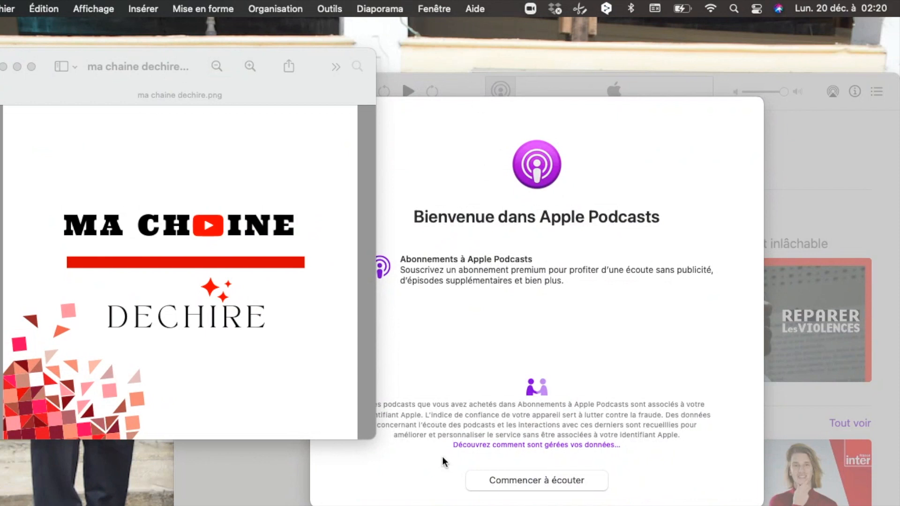
Switch from the Podcasts window back to the logo design in Canva
left_click(437, 87)
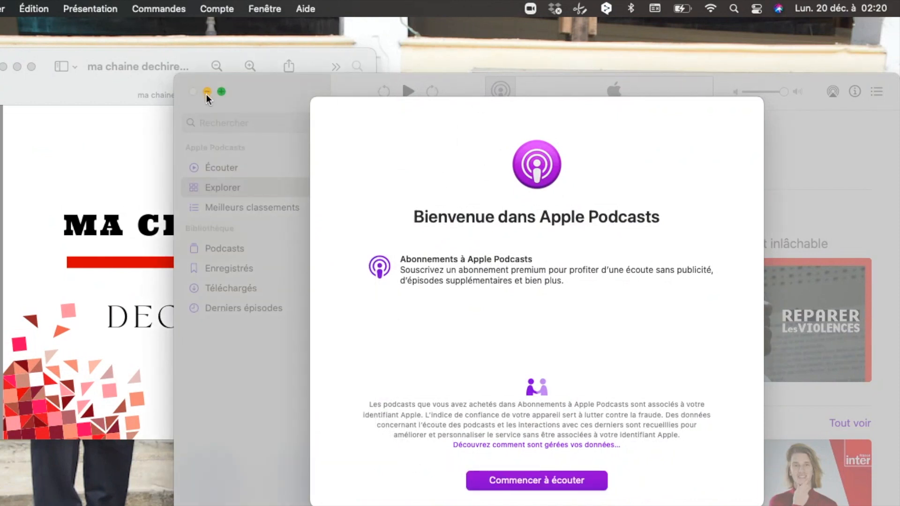
left_click(221, 92)
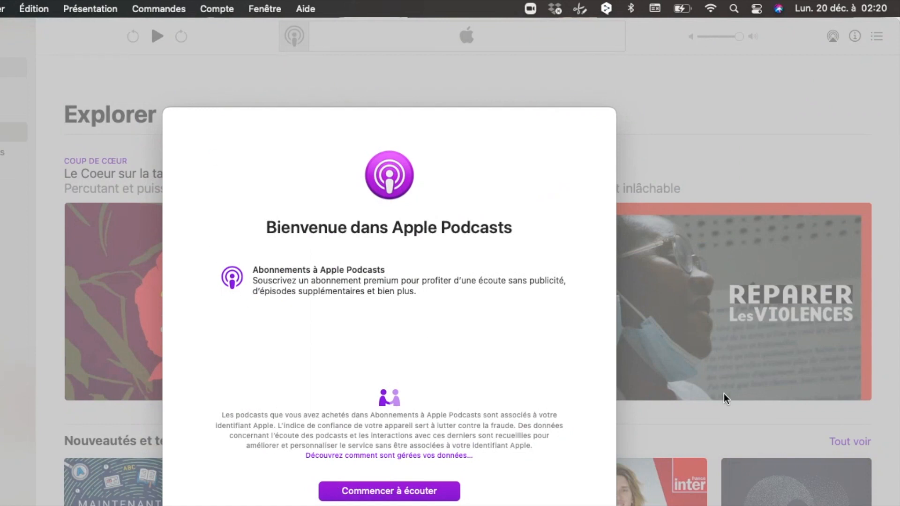
key("ctrl+Up")
left_click(125, 238)
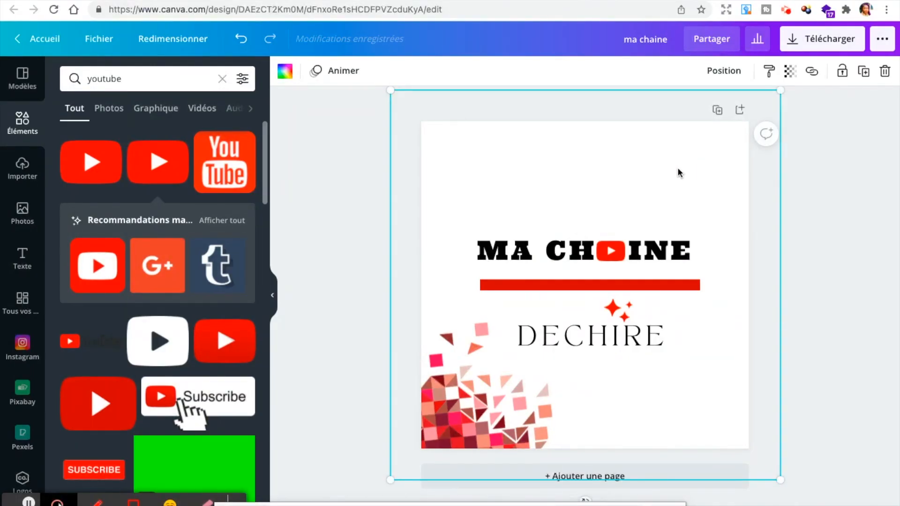
Set the transparency of the white background square to 0
left_click(282, 71)
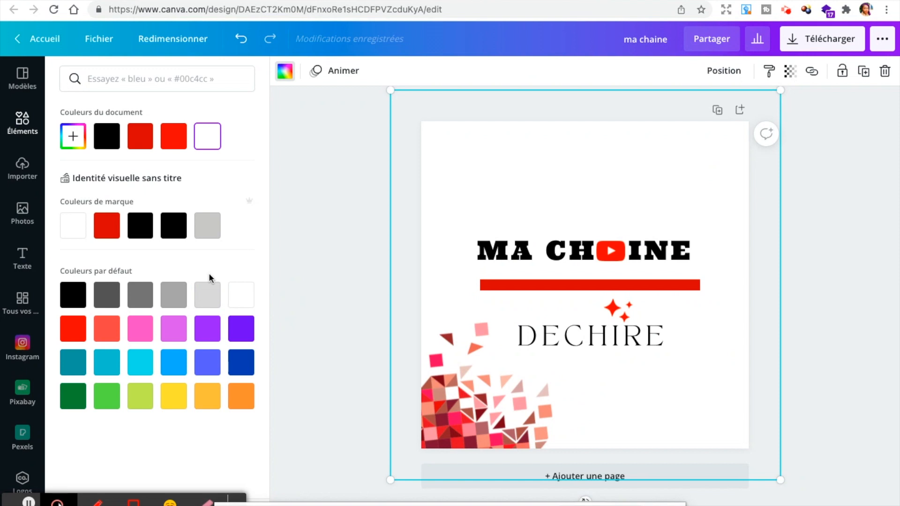
left_click(827, 206)
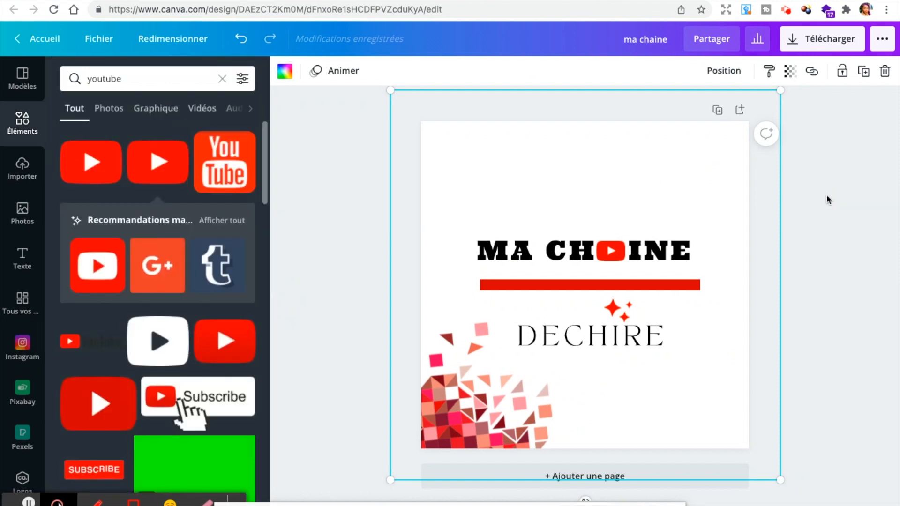
left_click(797, 78)
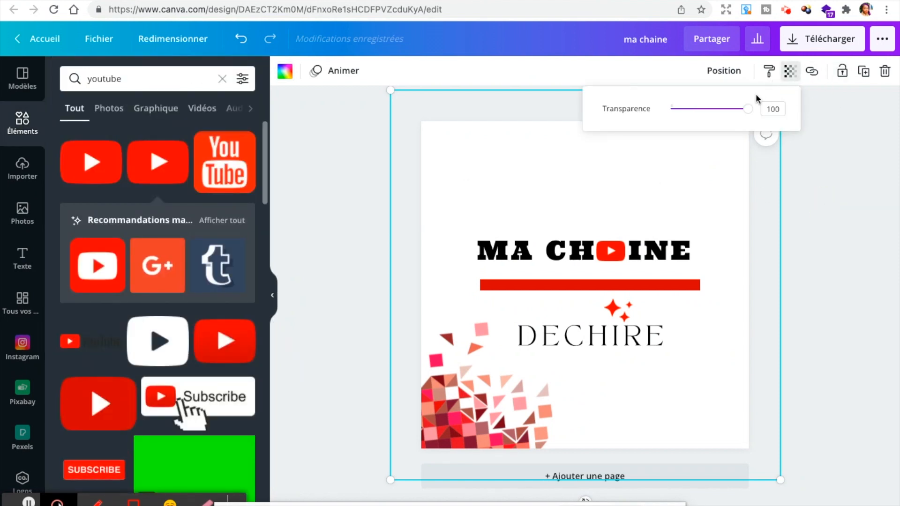
left_click_drag(749, 109, 576, 113)
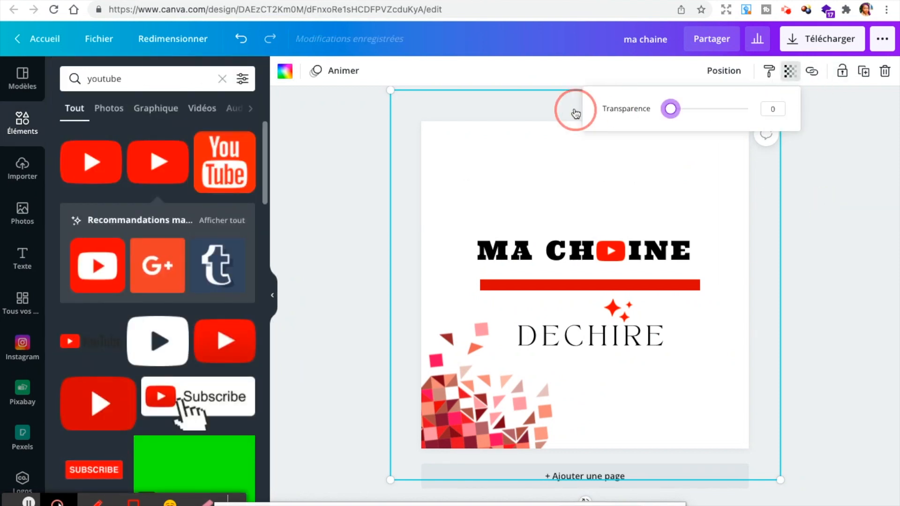
left_click(666, 188)
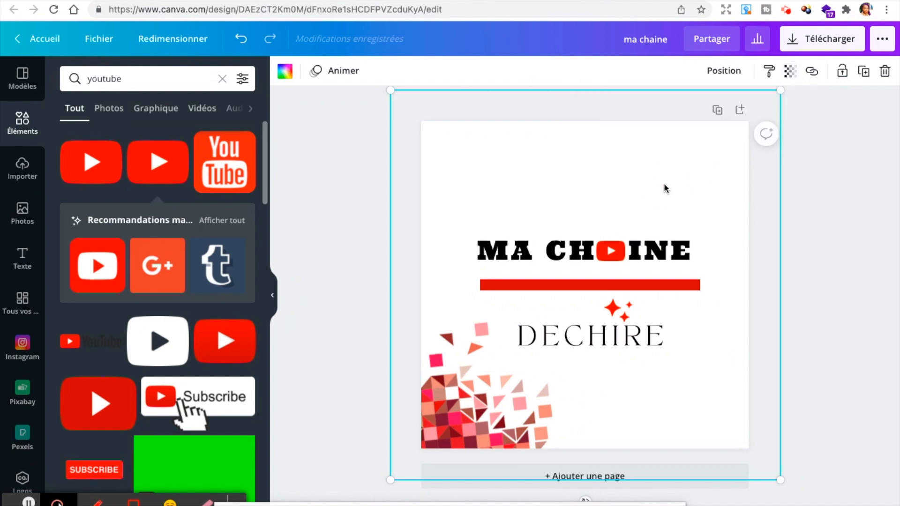
Download the logo again as a transparent-background PNG and save it as "ma chaine" in the youtube folder
left_click(881, 41)
left_click(726, 155)
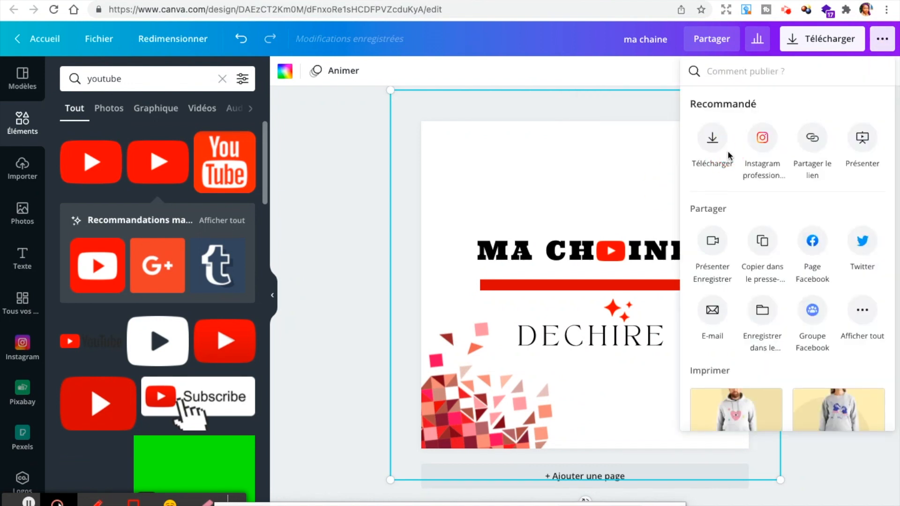
left_click(717, 143)
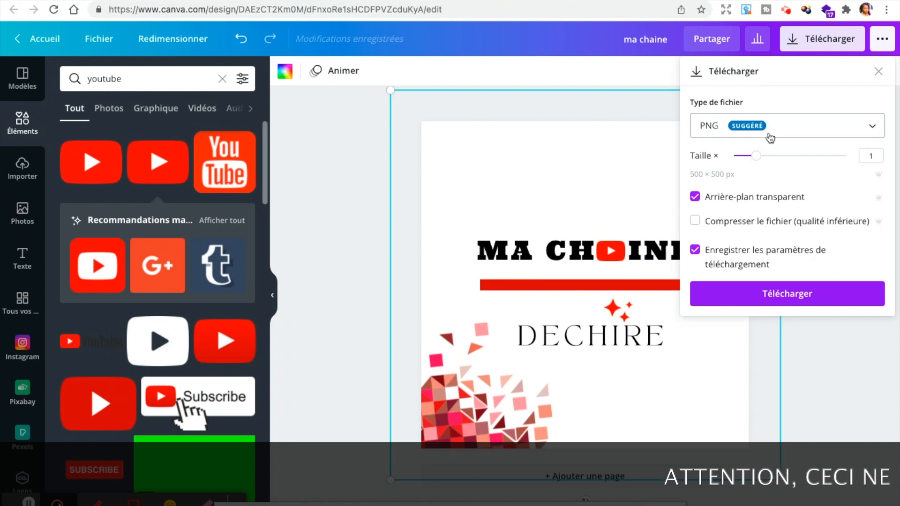
left_click(769, 295)
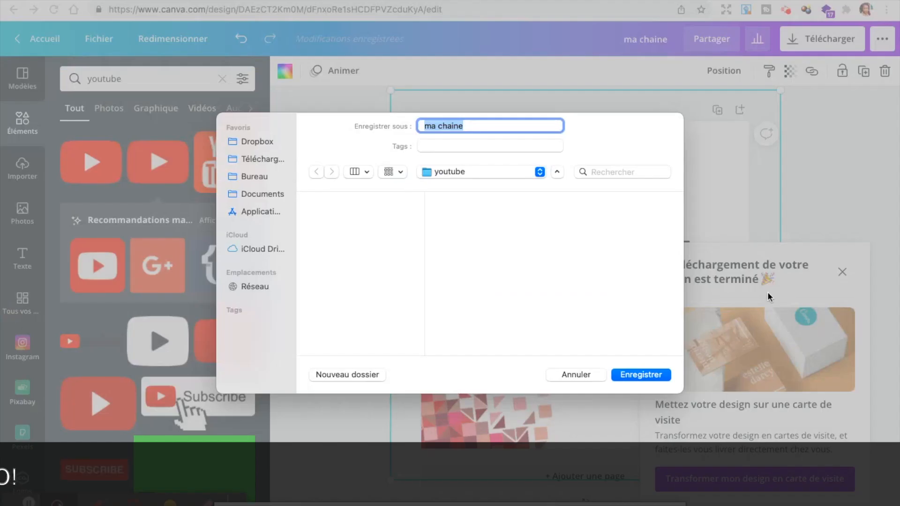
left_click(622, 373)
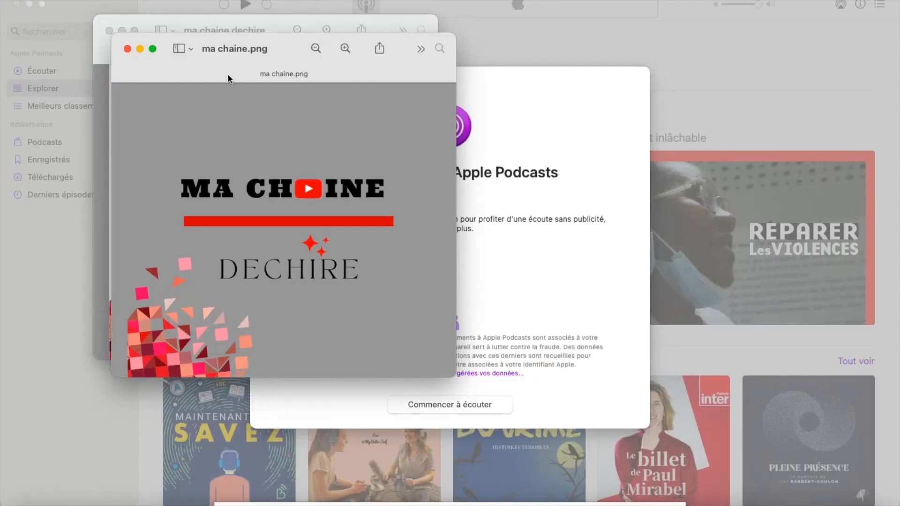
Compare the two exported logo images side by side and close ma chaine dechire.png
left_click_drag(242, 60, 394, 100)
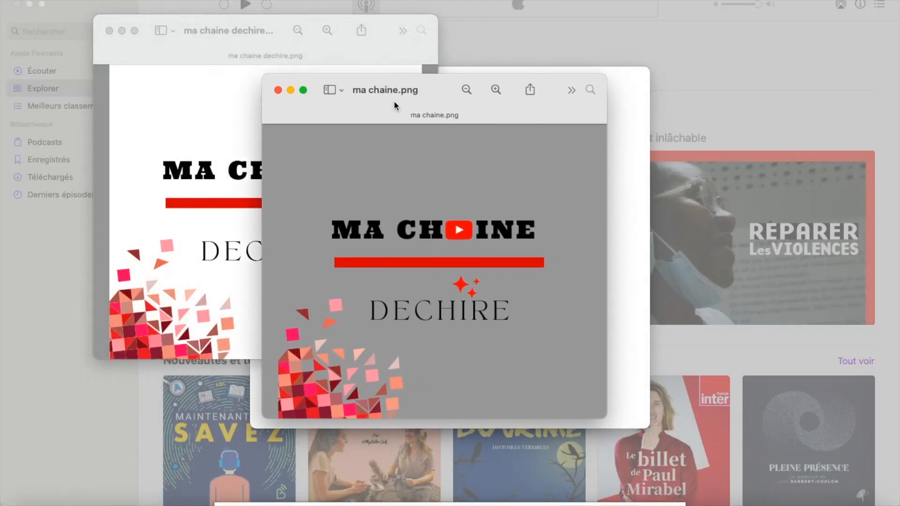
left_click(109, 31)
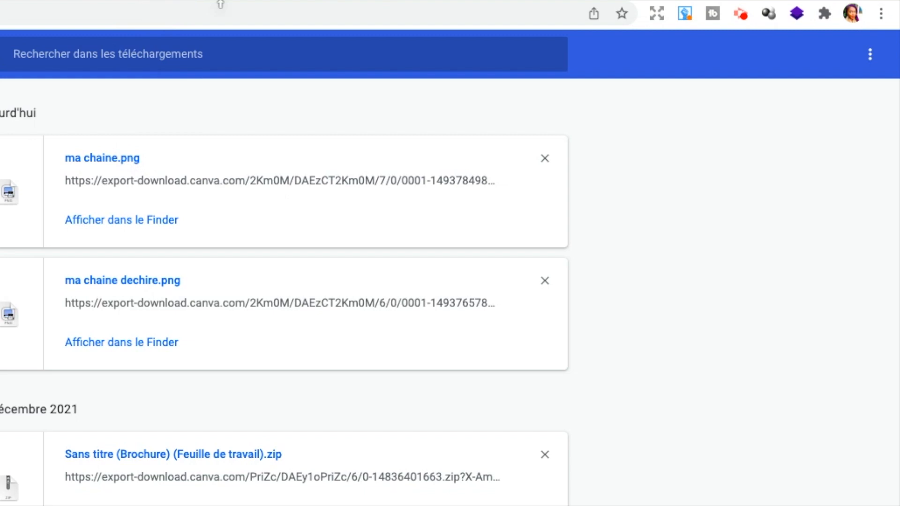
Place the downloaded transparent logo on the blue front page of the T-shirt design
left_click_drag(220, 4, 403, 280)
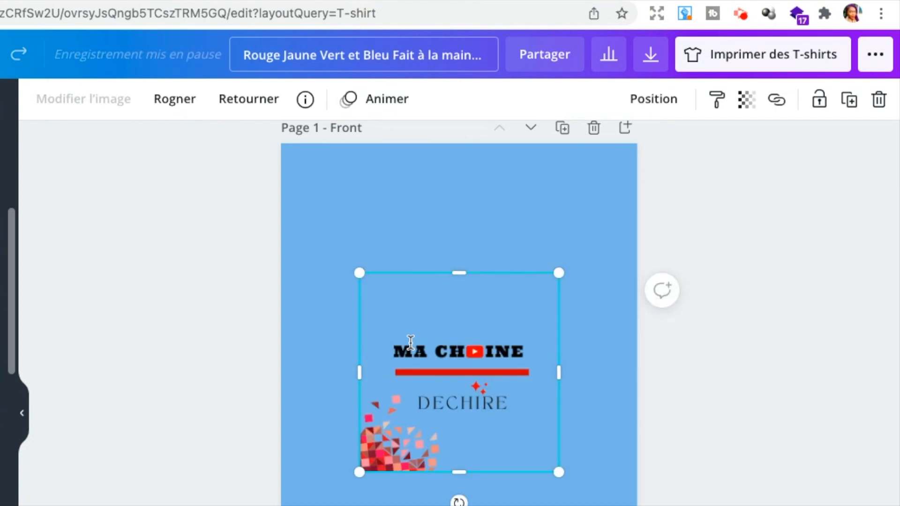
left_click(649, 431)
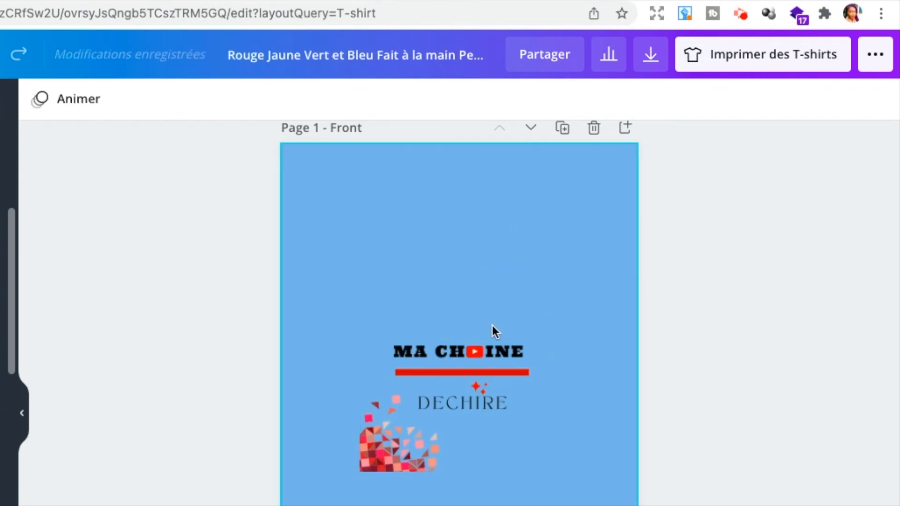
Try an orange-red background on the T-shirt's front page and change it to the light grey brand color
left_click(488, 369)
left_click(488, 213)
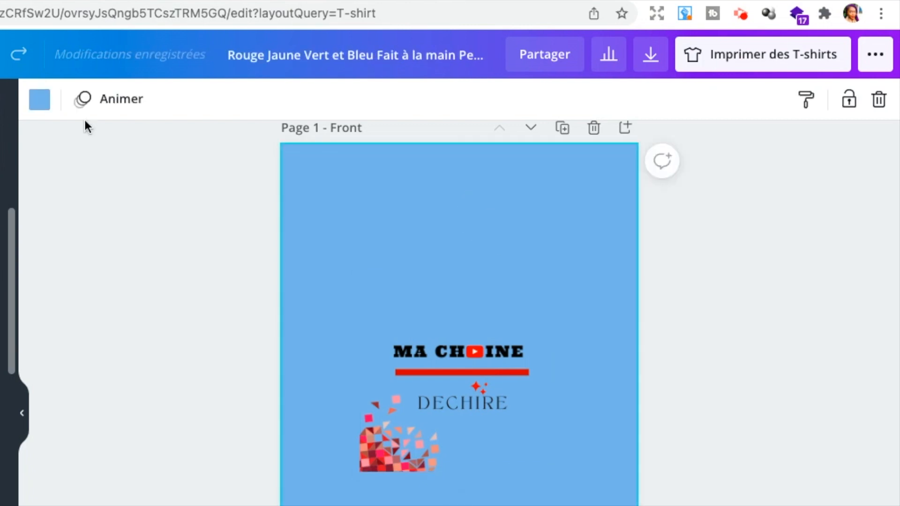
left_click(39, 100)
left_click(232, 155)
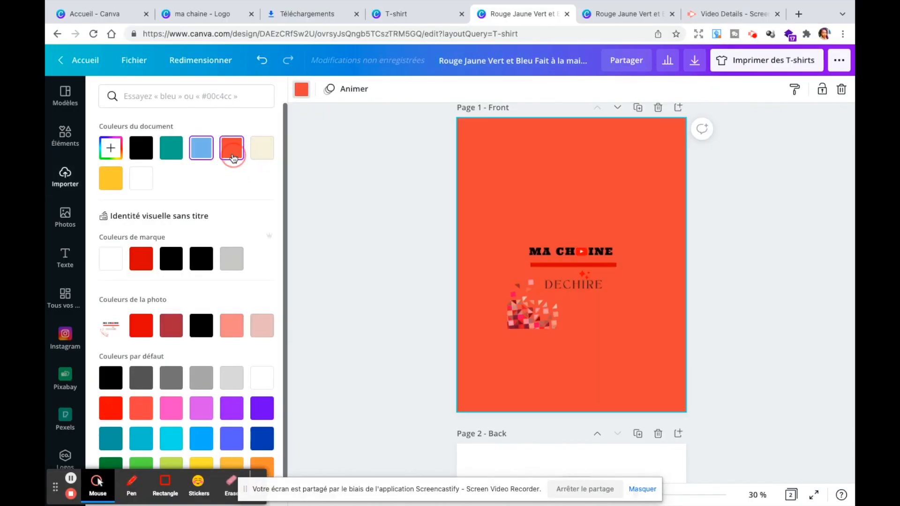
left_click(227, 268)
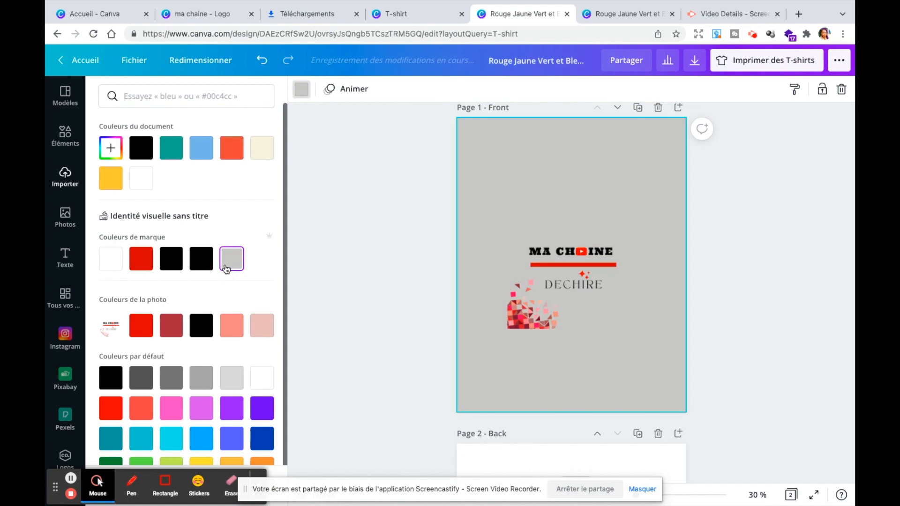
Try several default, photo and brand colors as the T-shirt front page's background, including black and medium grey
left_click(203, 261)
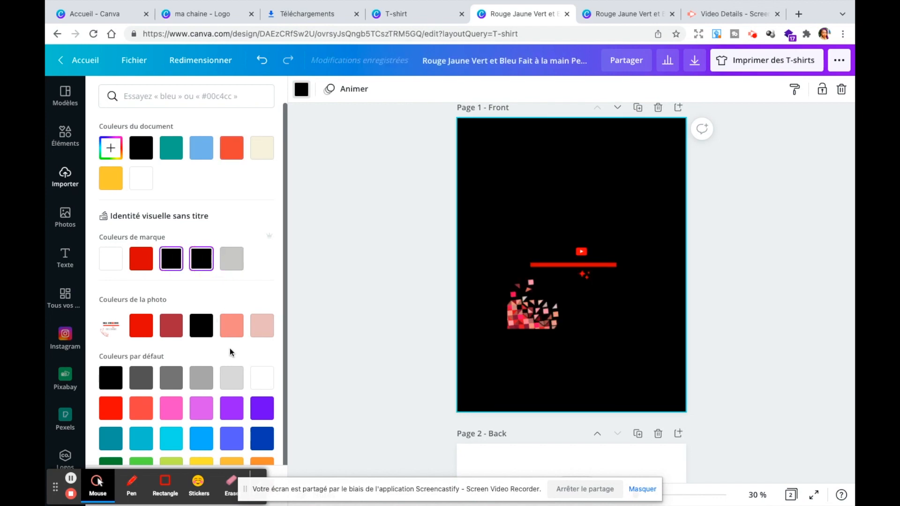
left_click(227, 328)
left_click(212, 328)
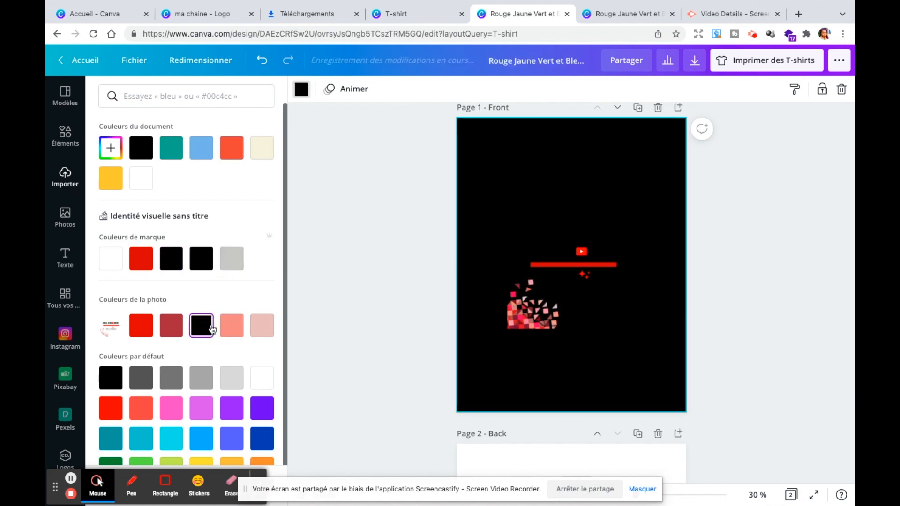
left_click(231, 377)
left_click(203, 379)
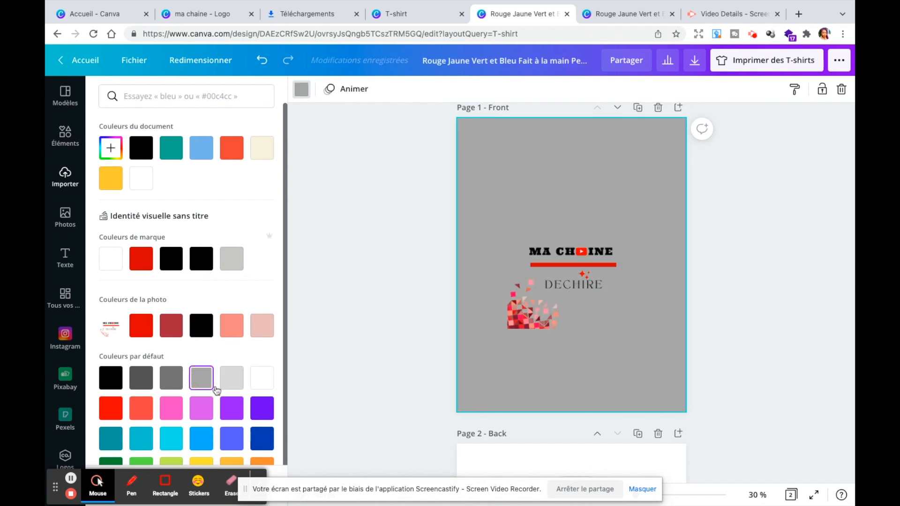
left_click(231, 408)
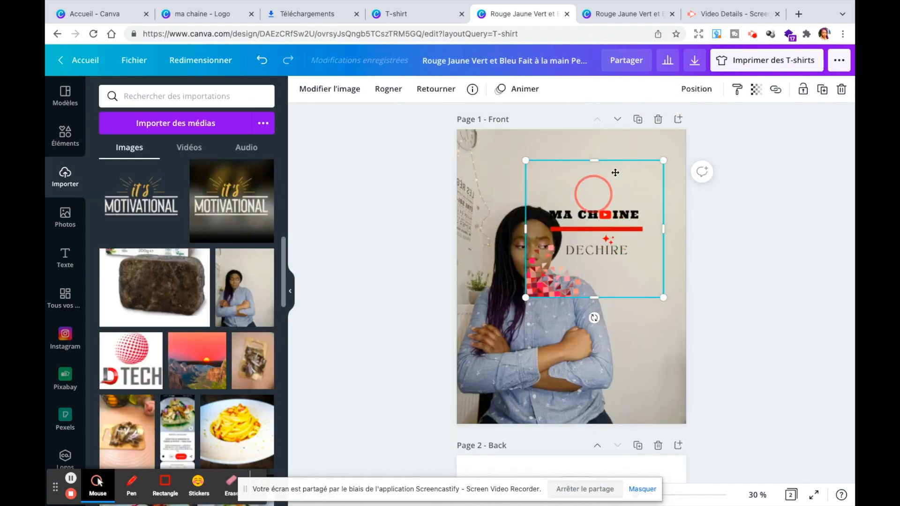
Shrink the logo to a small watermark and place it in the upper-right corner of the portrait photo on the front page
left_click_drag(592, 201, 623, 161)
left_click_drag(559, 268, 641, 164)
left_click(770, 293)
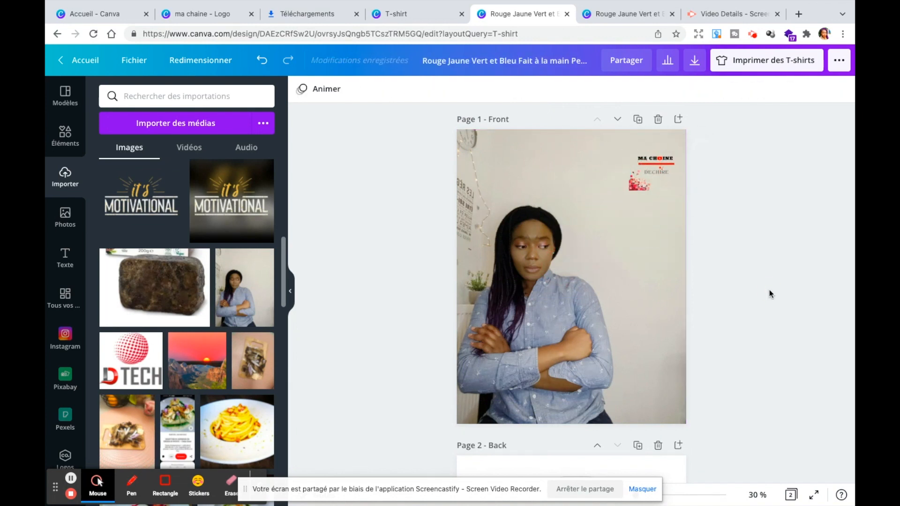
Move the logo onto the chest of the blue shirt in the portrait photo and scale it down to fit
scroll(214, 320, "down", 3)
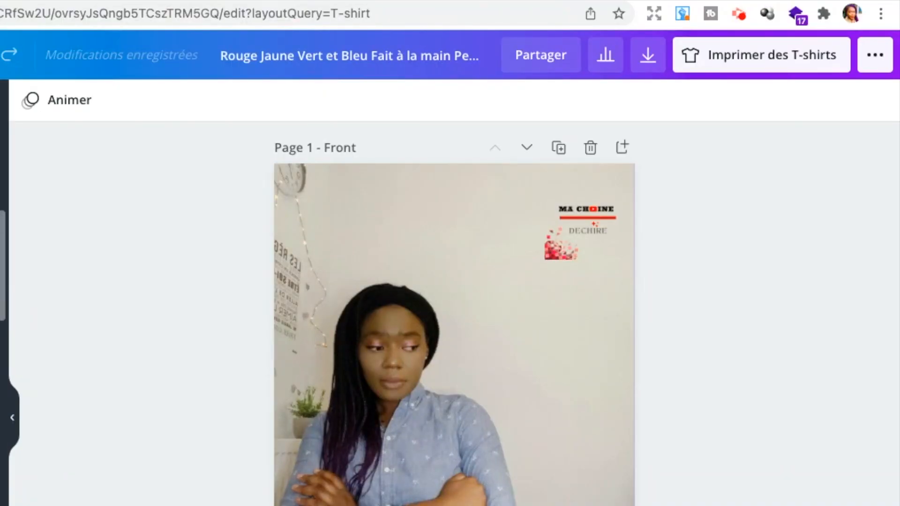
scroll(3, 290, "down", 8)
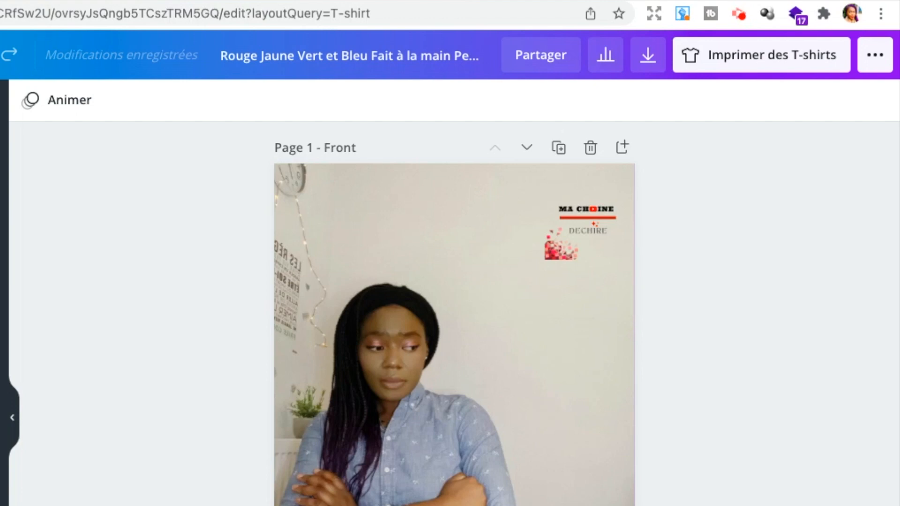
left_click_drag(2, 262, 7, 291)
left_click(209, 297)
left_click_drag(591, 238, 425, 476)
left_click_drag(383, 495, 421, 457)
key("Escape")
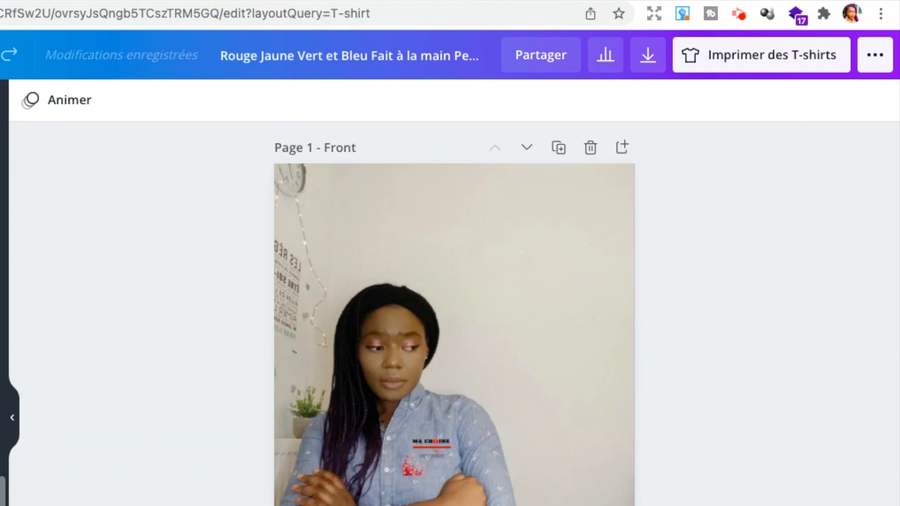